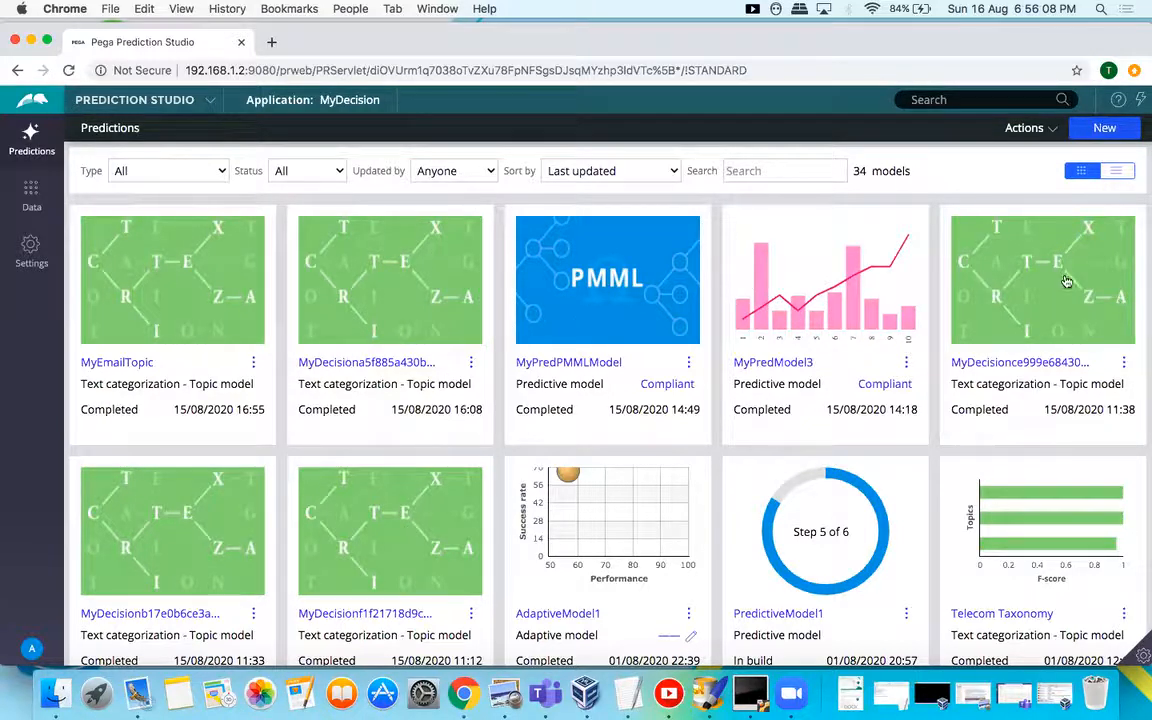
Begin creating a predictive model named MyPredDemo with NewSales as the business issue.
click(1104, 129)
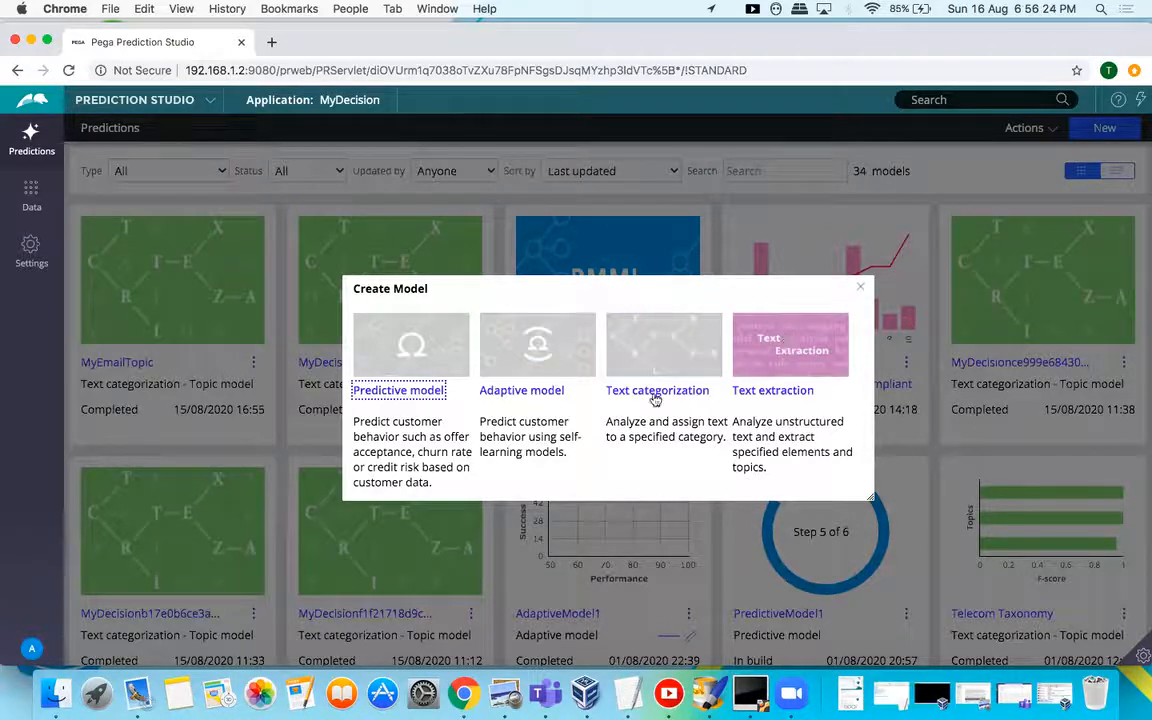
click(400, 392)
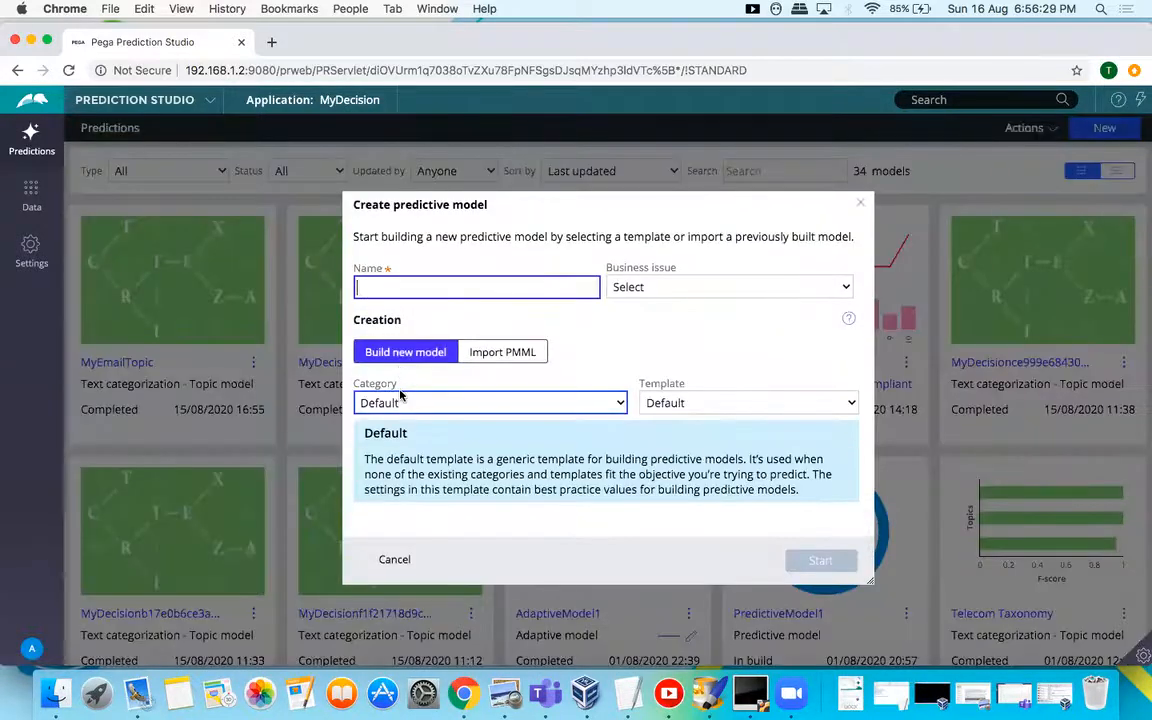
text(M)
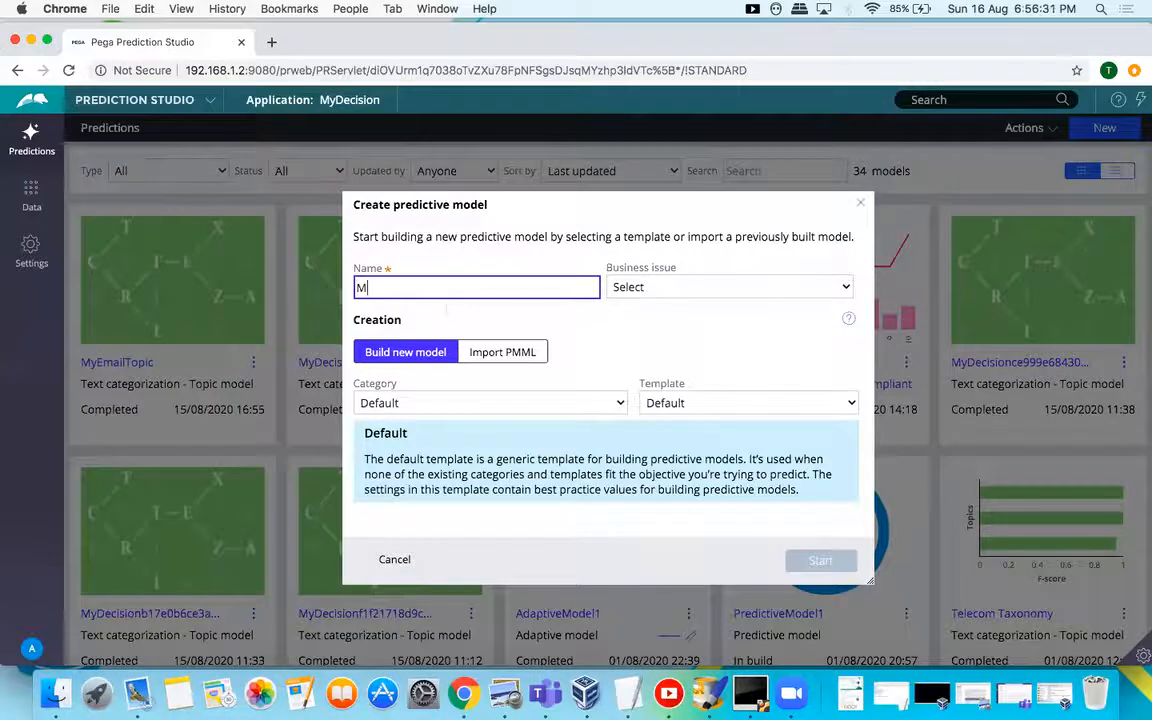
text(yPred)
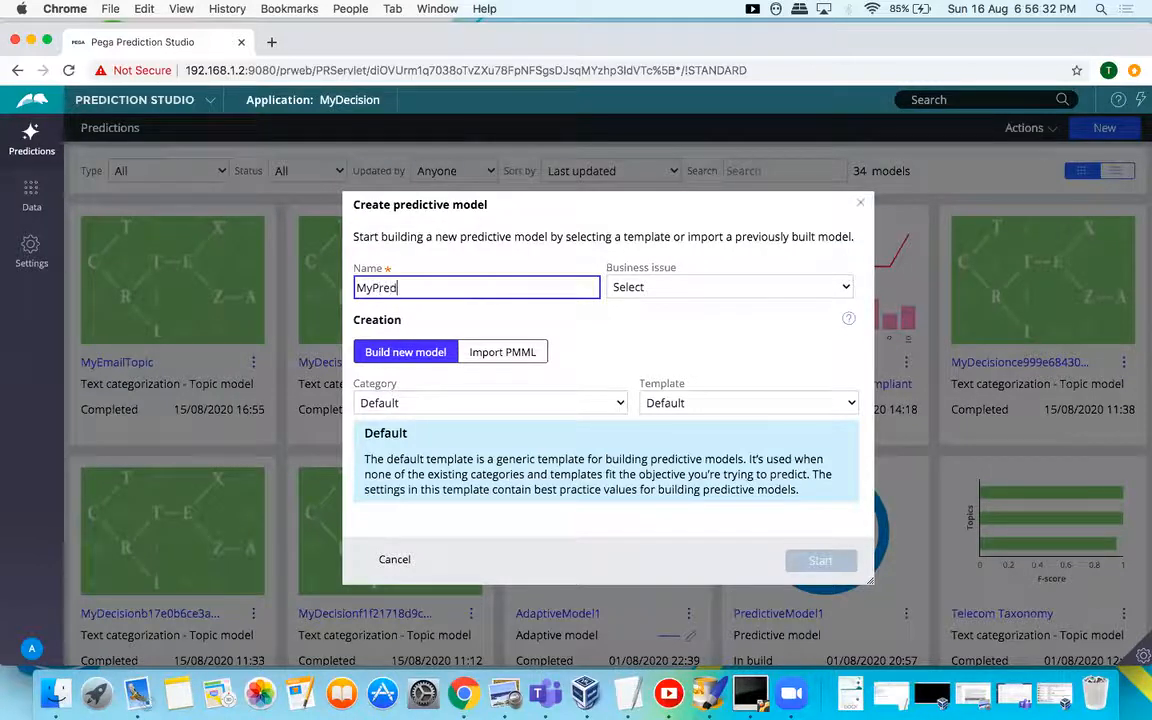
text(Demo)
click(662, 287)
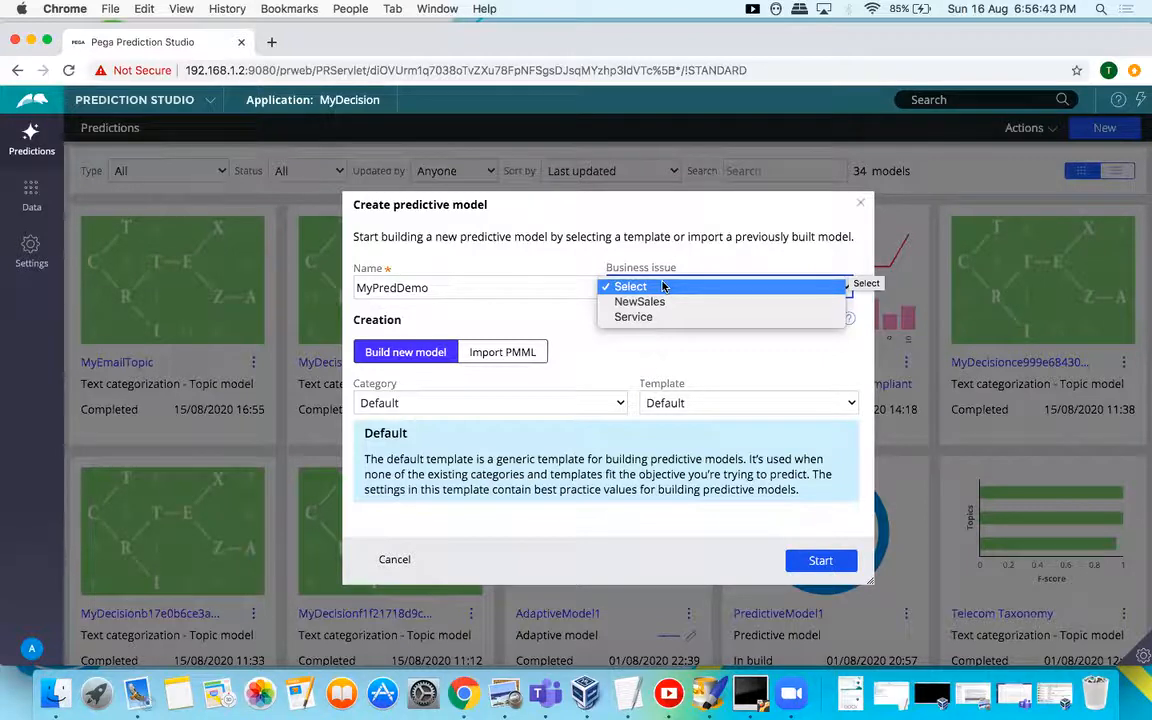
click(648, 302)
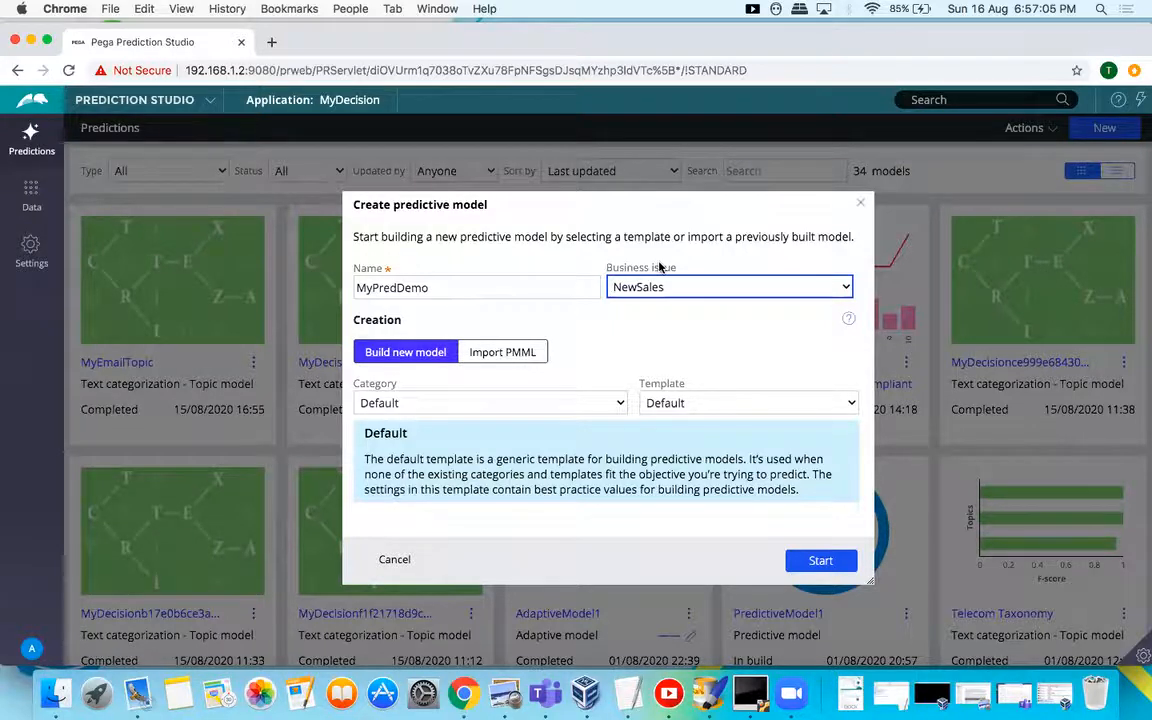
Extend the new model's name to MyPredDemoModel.
click(458, 288)
text(MOde)
key(BackSpace)
key(BackSpace)
key(BackSpace)
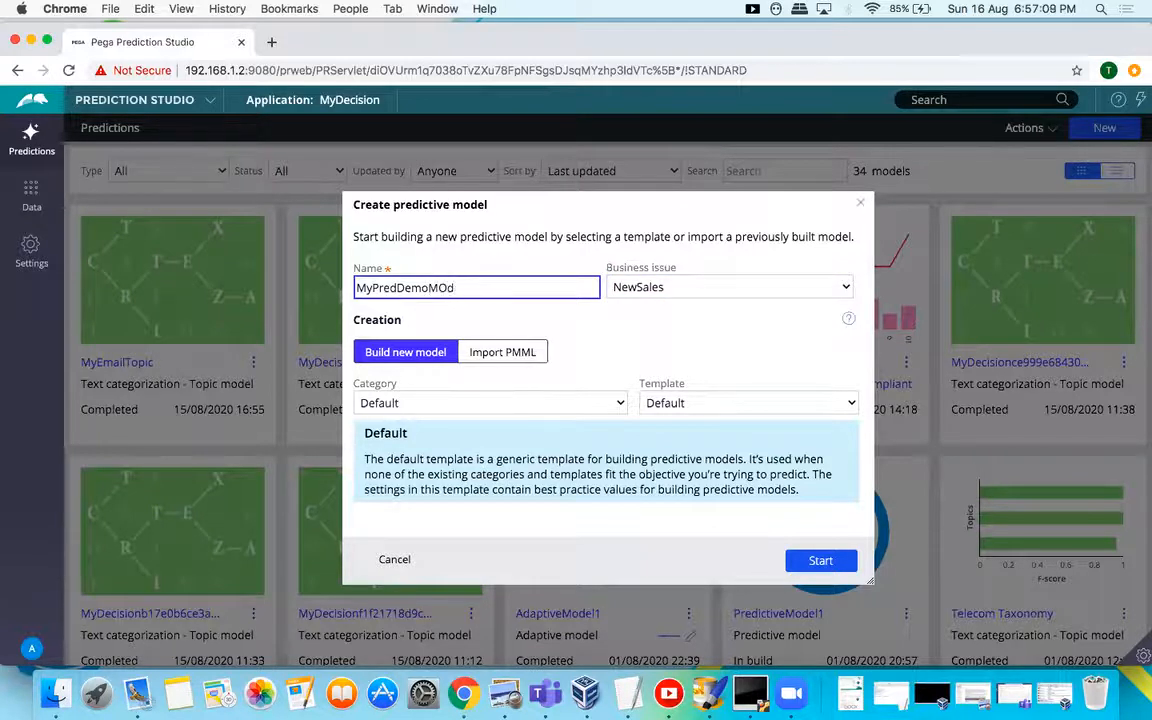
text(odel)
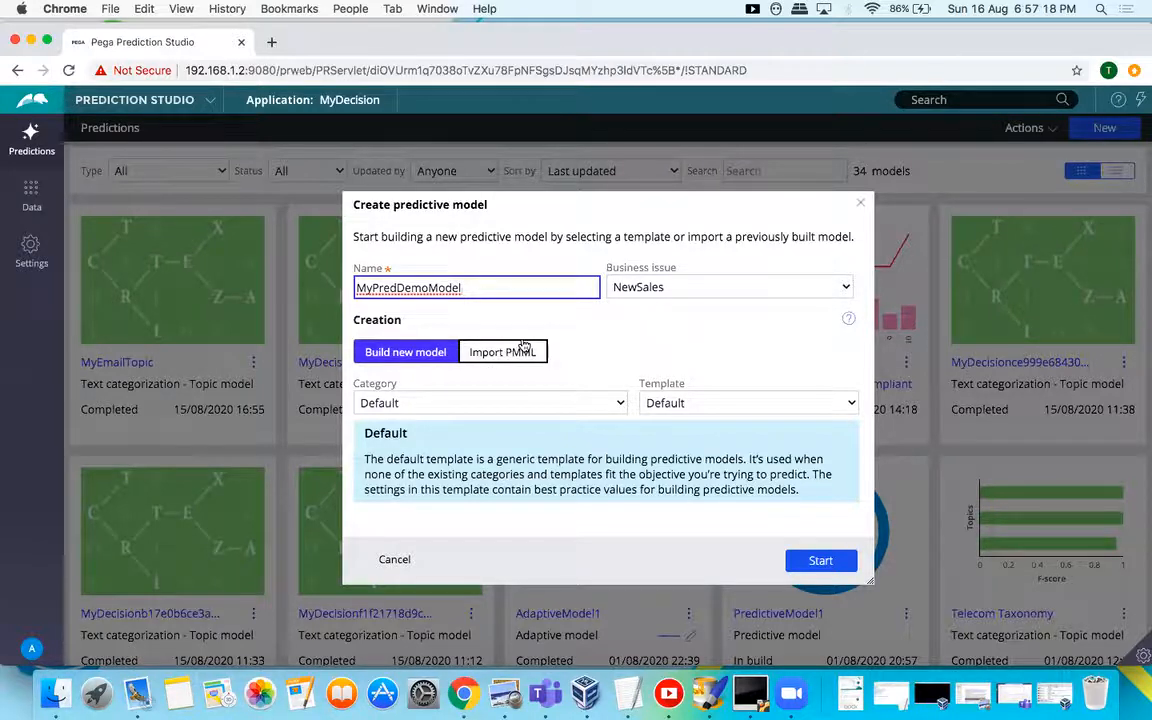
Set the model's category to Retention with the Churn Modeling template and start building it.
click(488, 404)
click(488, 404)
click(488, 405)
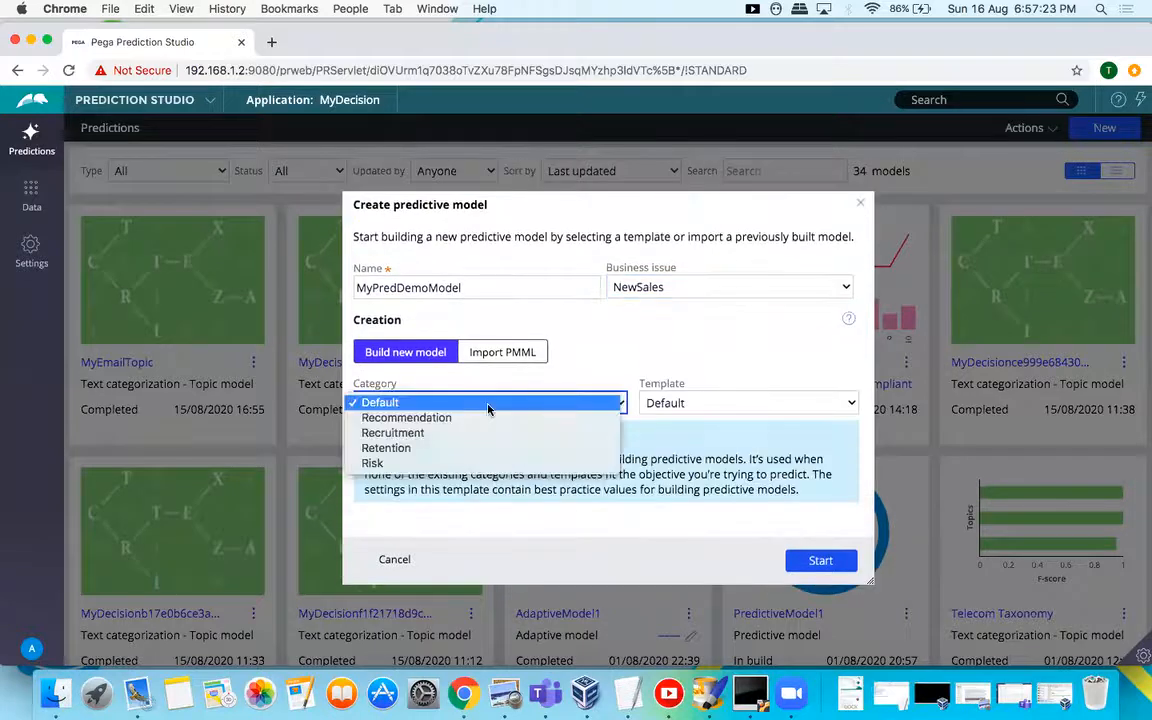
click(440, 447)
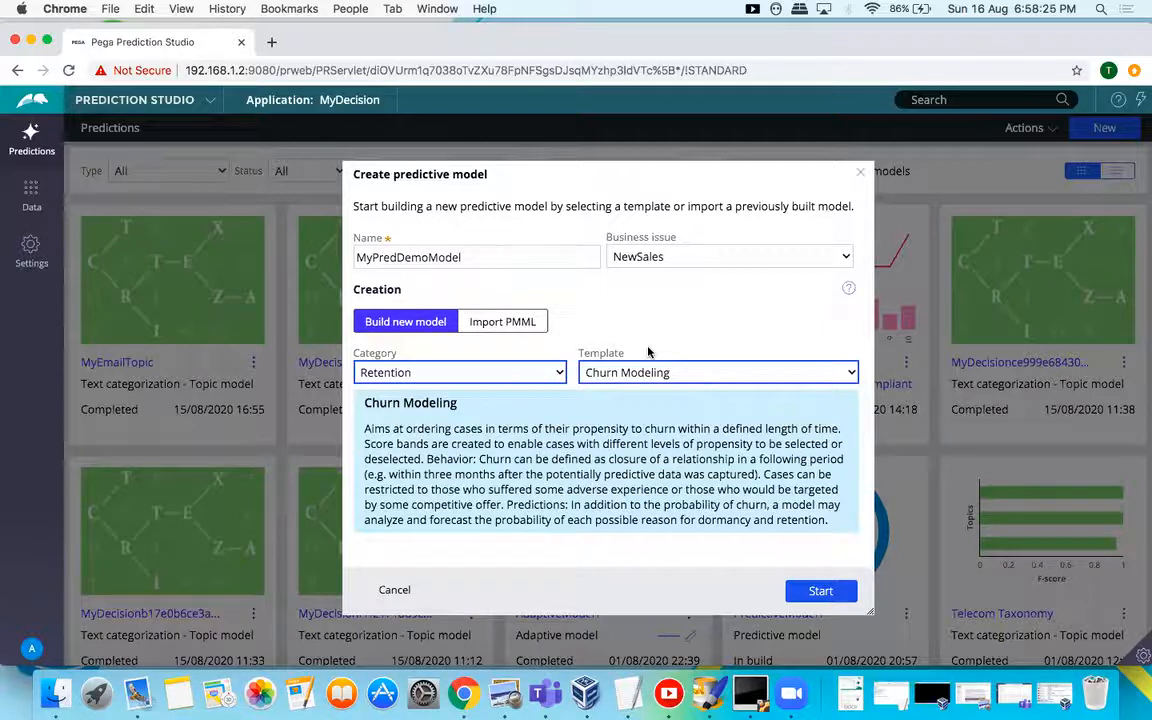
key(shift+Tab)
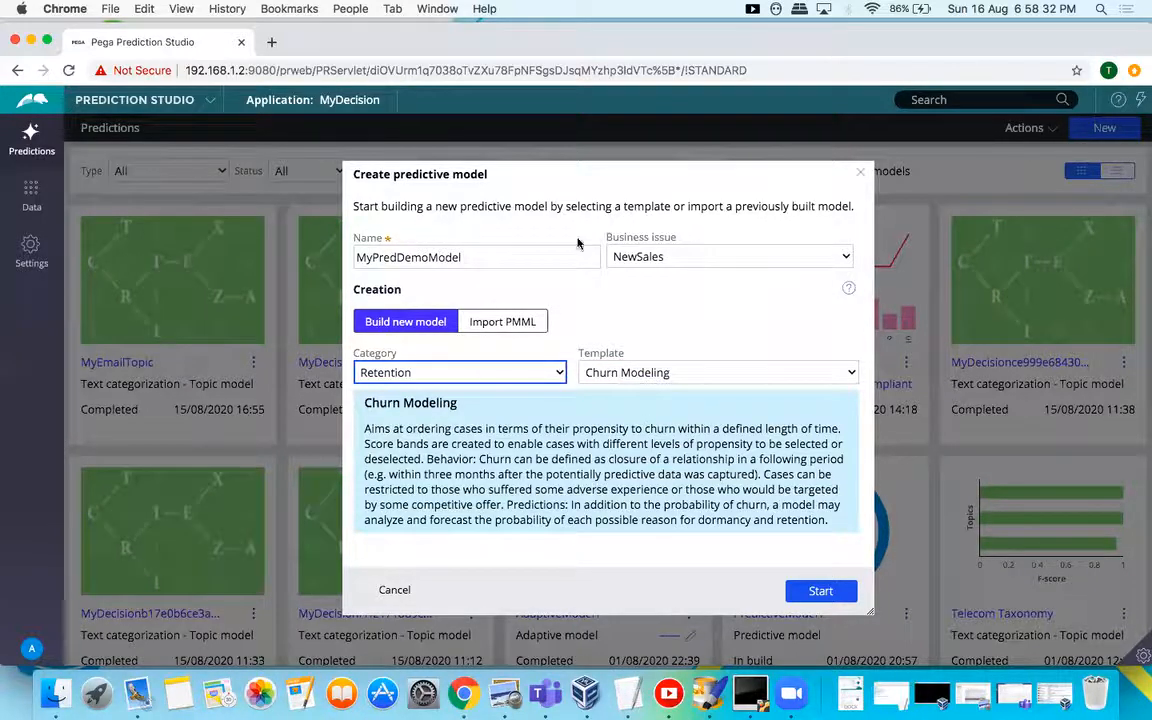
click(821, 593)
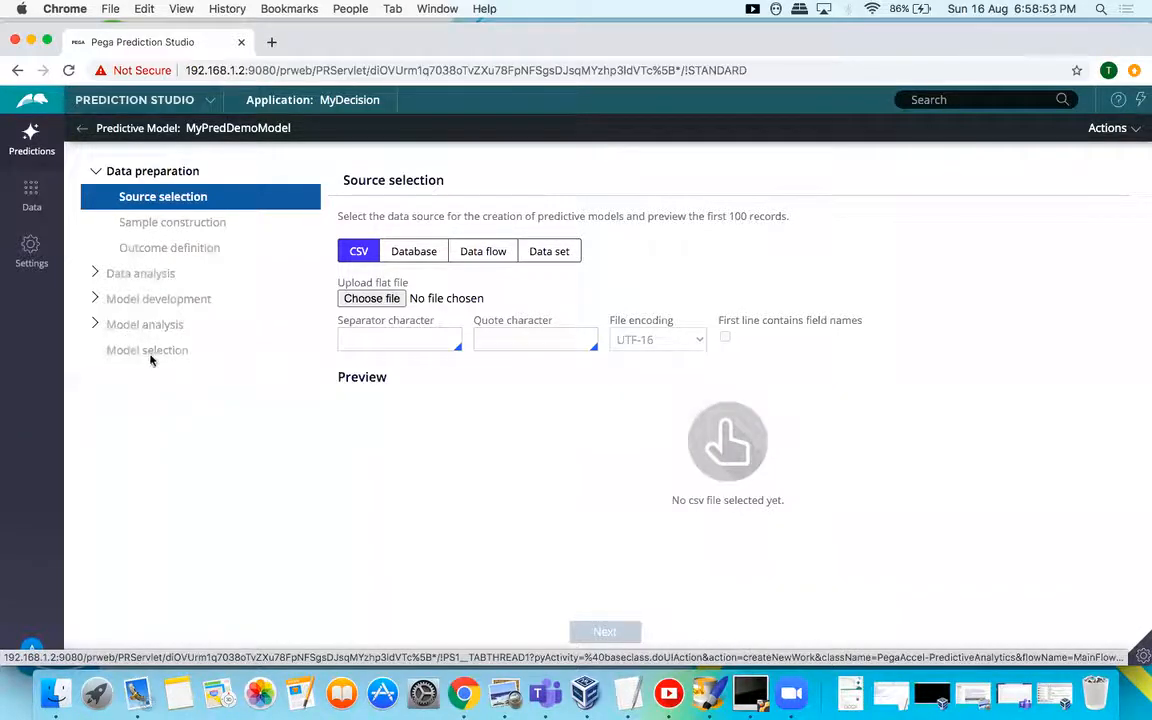
Use the data set TestCustomerDataSet2 as the model's data source and proceed to sample construction.
click(549, 253)
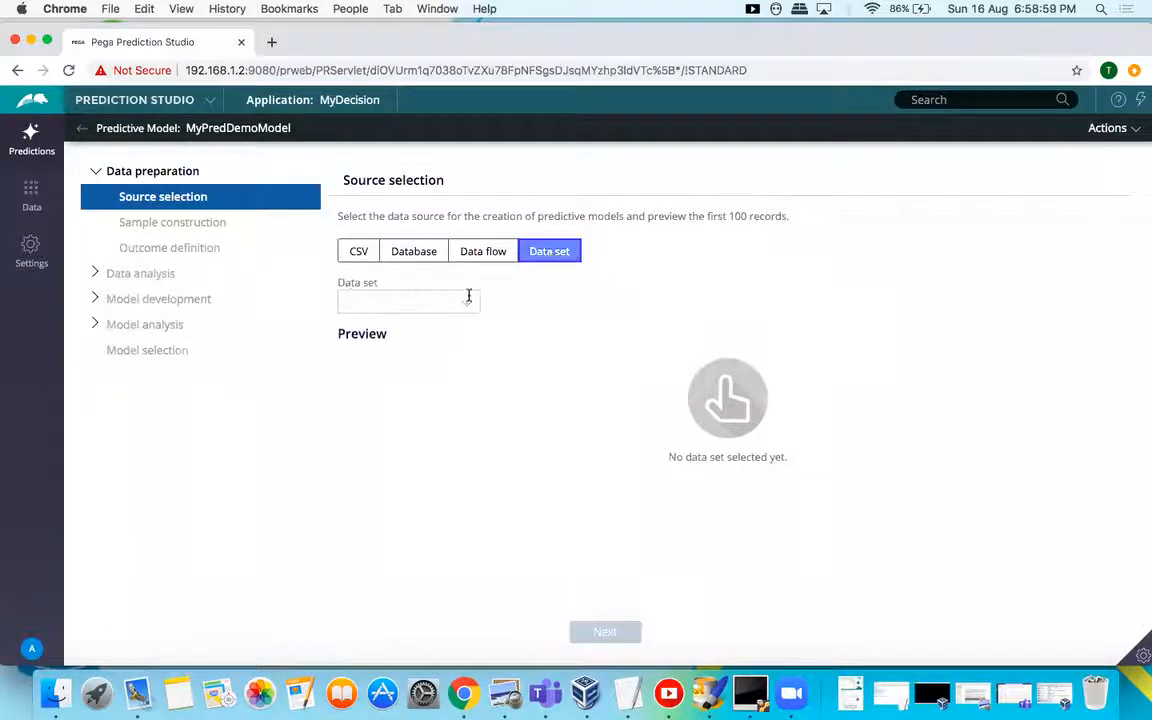
click(433, 301)
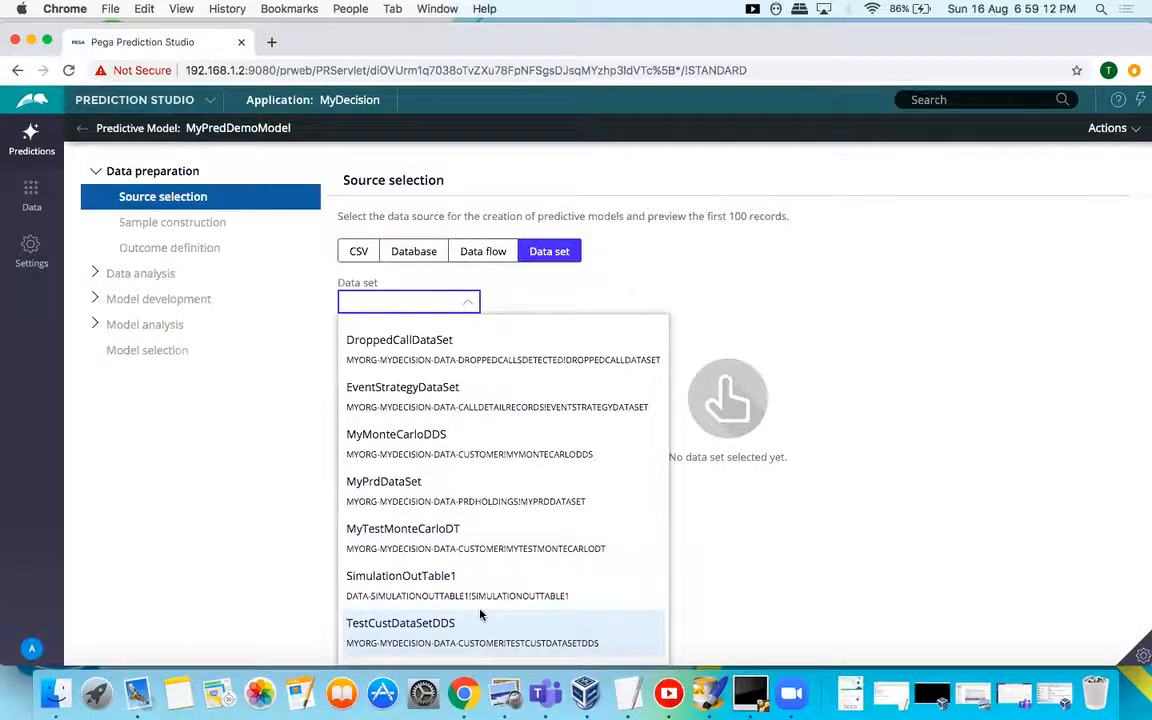
text(tes)
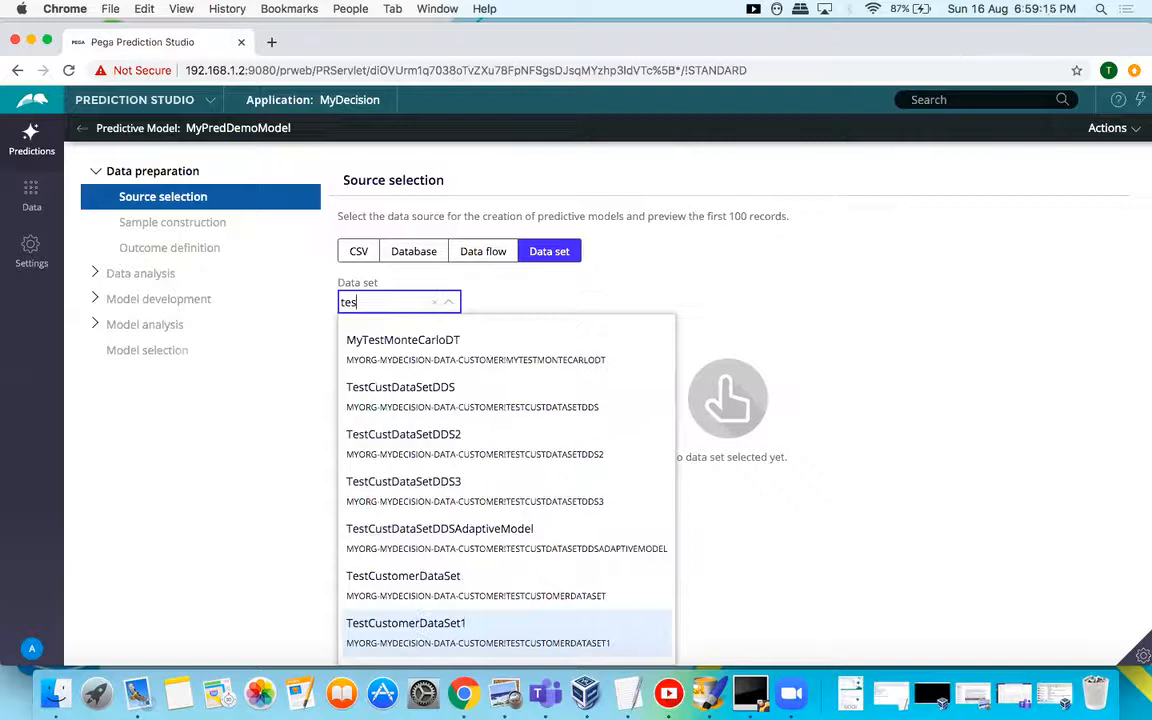
text(tc)
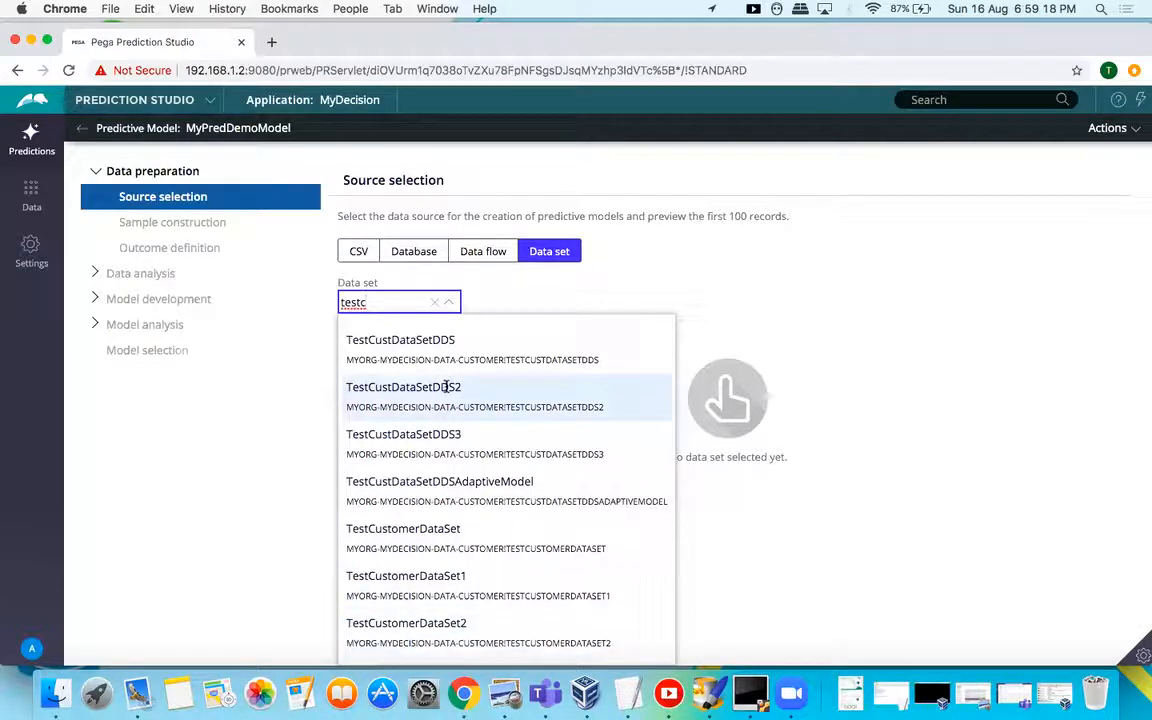
click(435, 628)
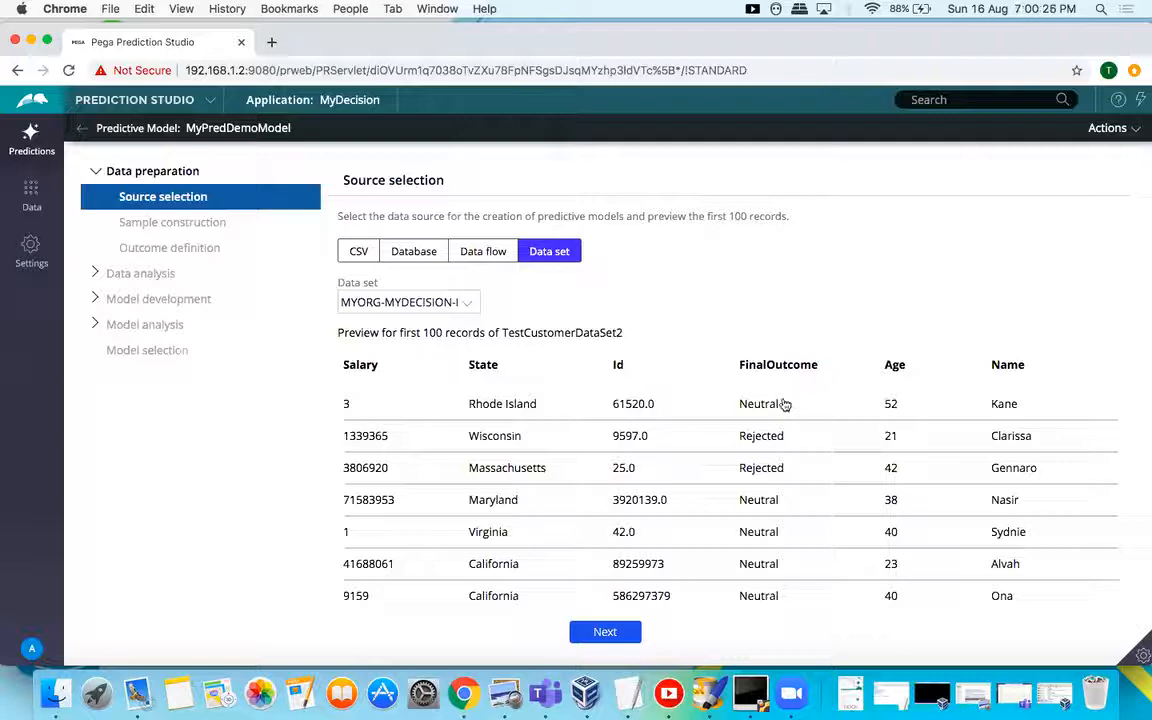
click(605, 634)
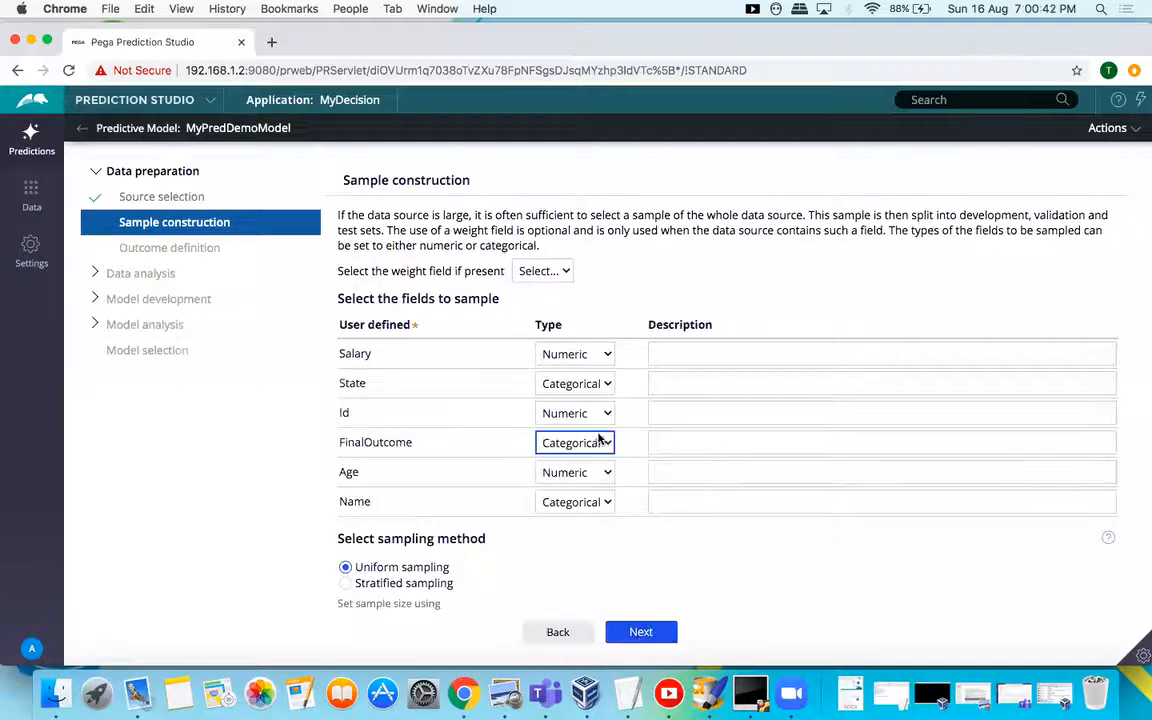
Review the field types, sampling method and hold-out set percentages, then accept the defaults and proceed to the outcome definition.
scroll(597, 440, down, 5)
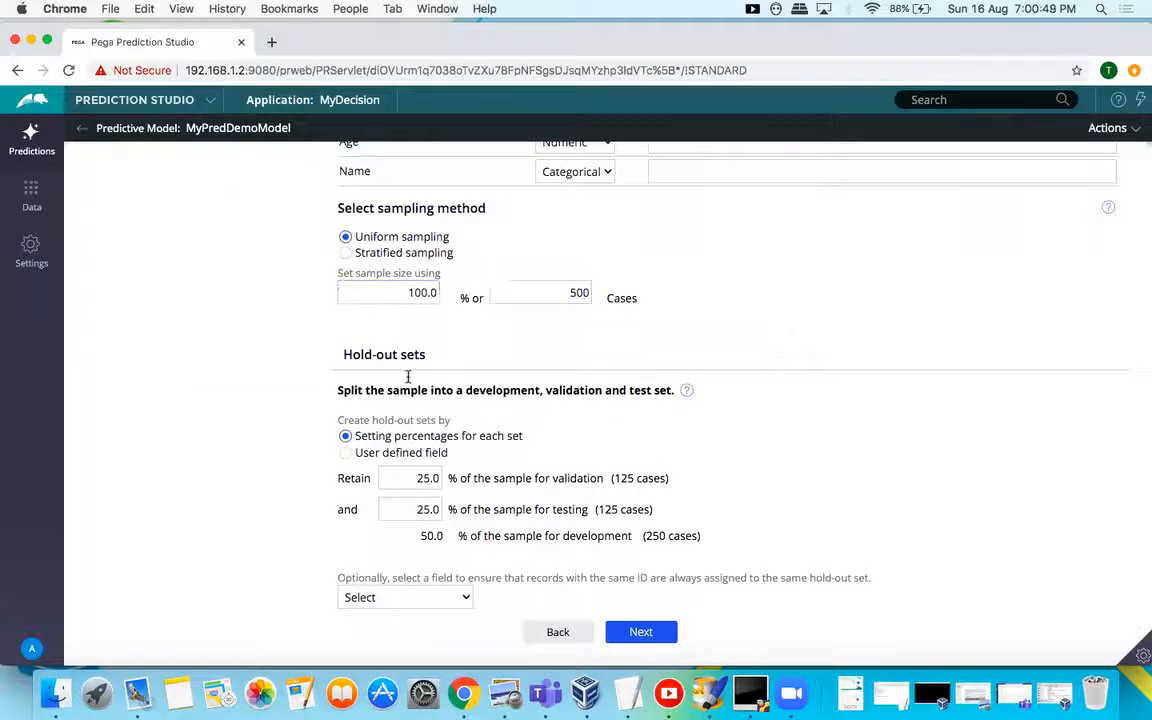
scroll(440, 442, down, 1)
scroll(446, 446, down, 2)
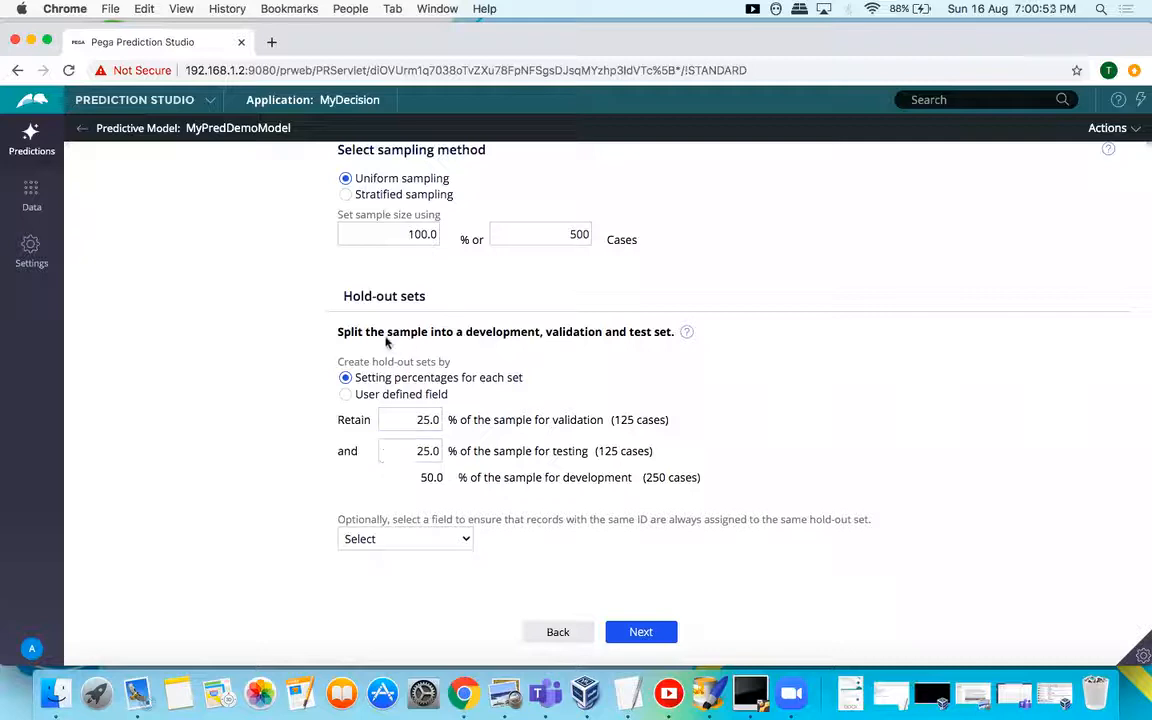
scroll(460, 380, up, 3)
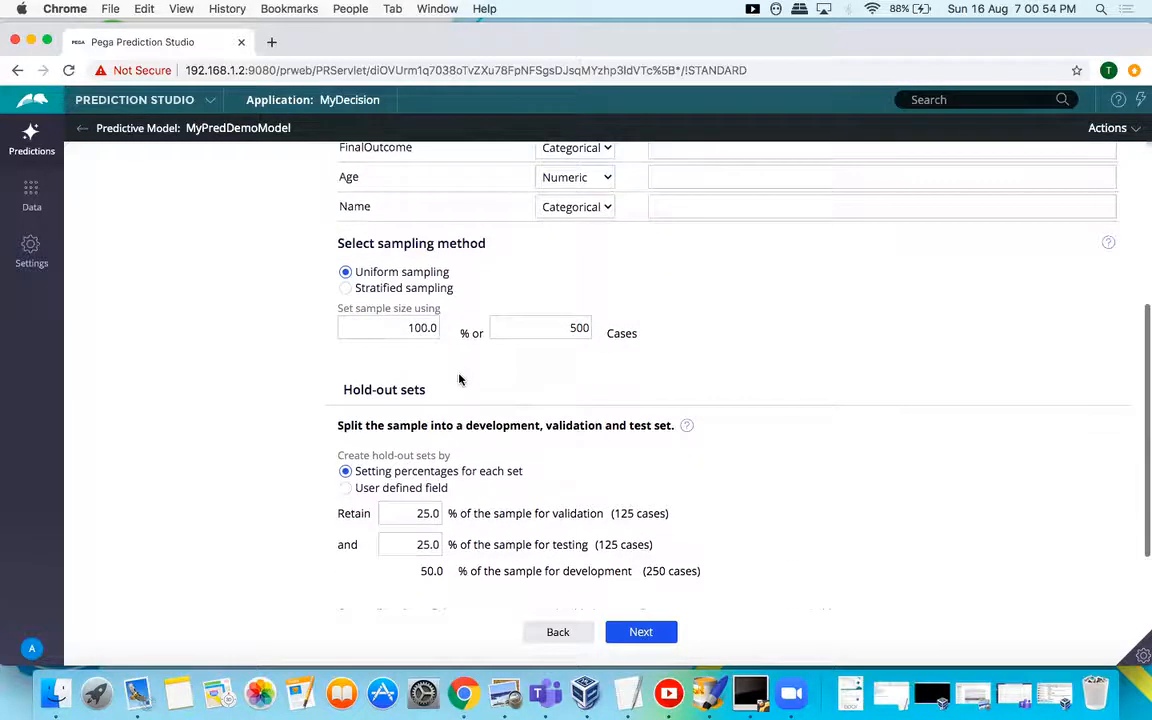
scroll(459, 379, down, 3)
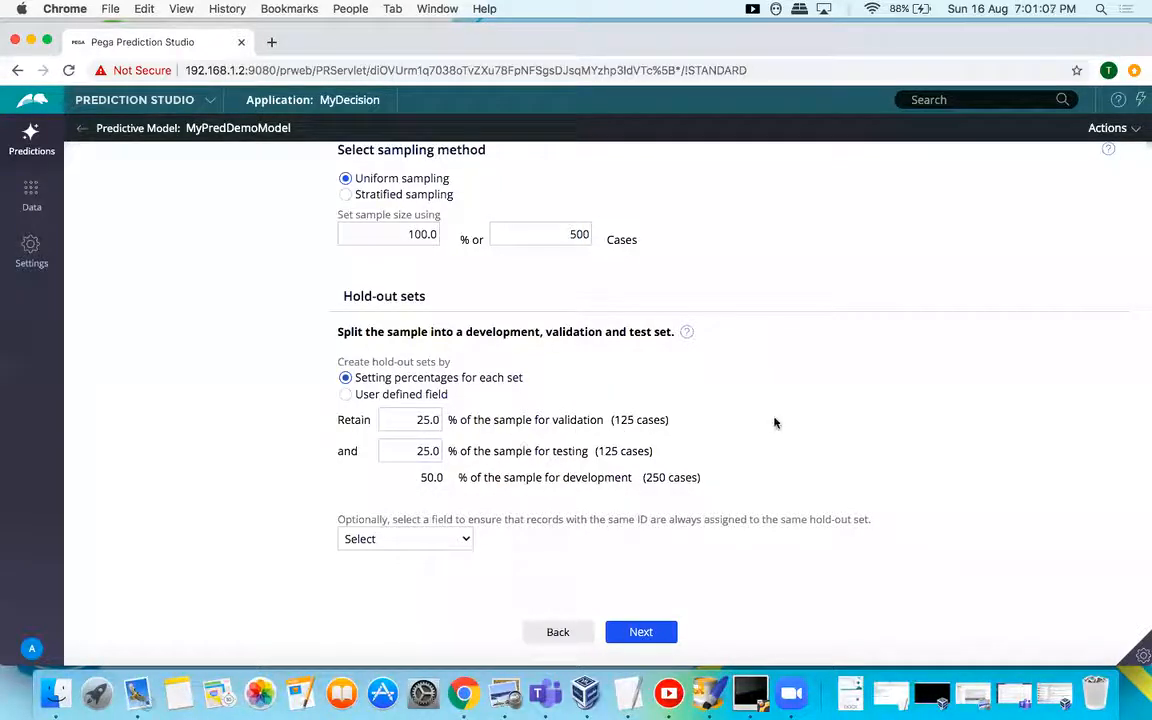
scroll(774, 422, up, 5)
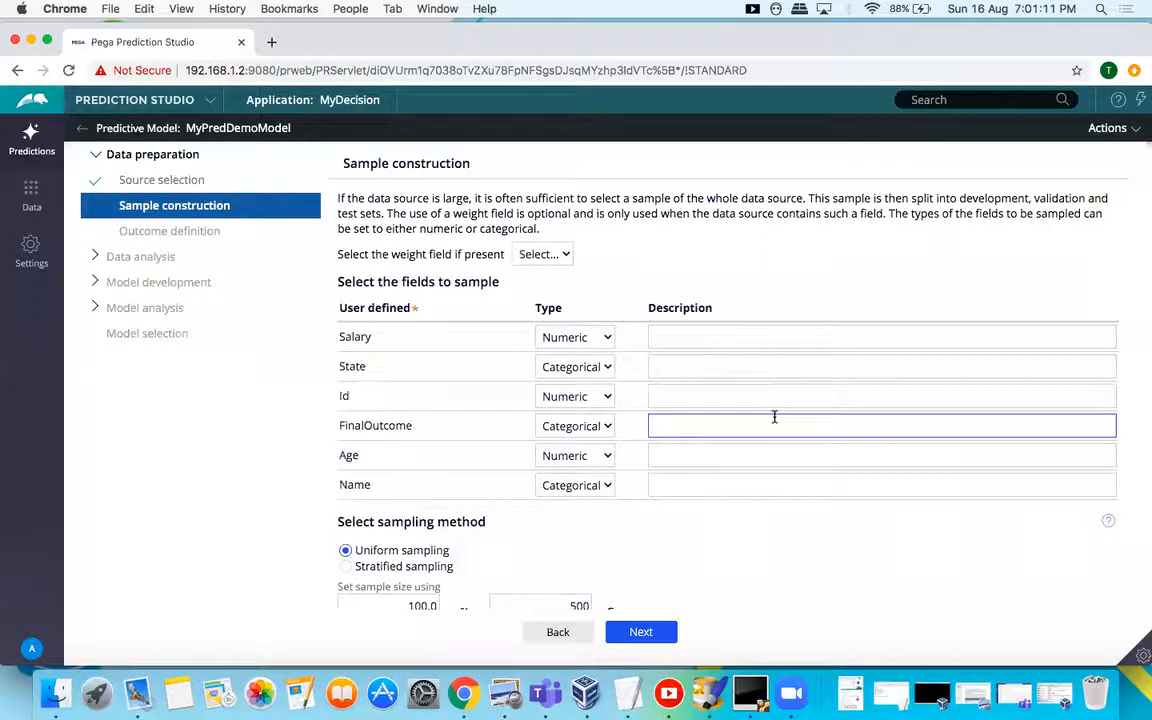
scroll(760, 440, down, 2)
click(654, 641)
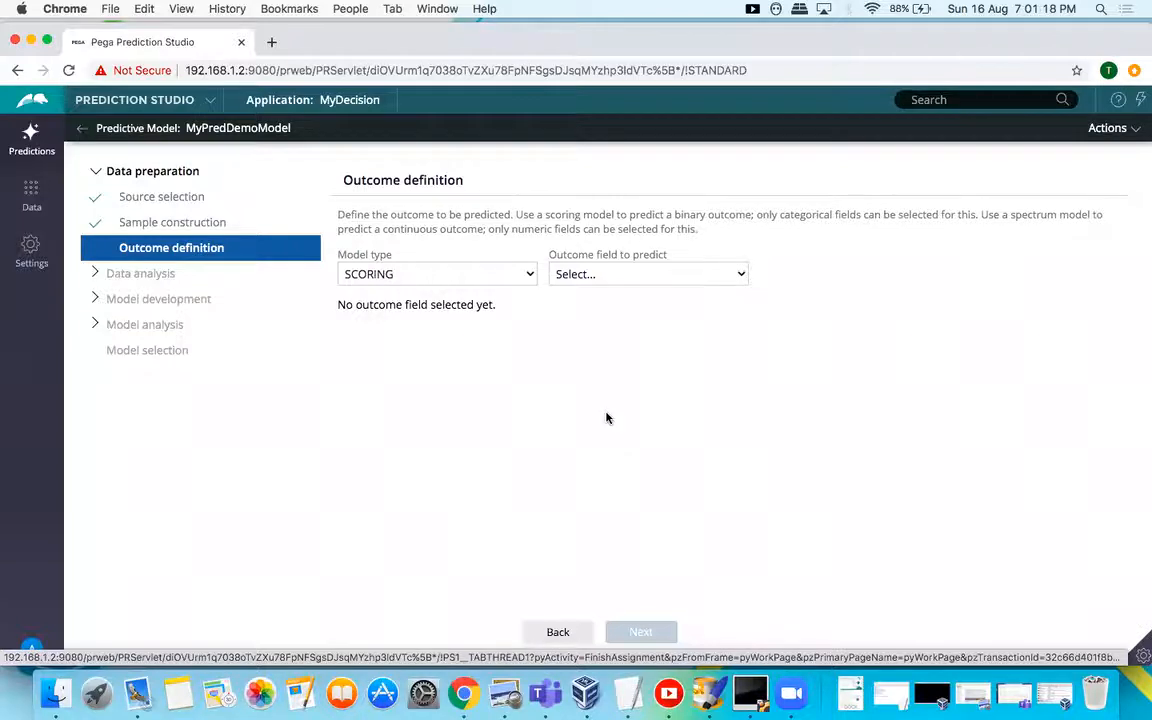
Select FinalOutcome as the outcome field to predict and map its Rejected value to the churned category.
click(642, 273)
click(593, 319)
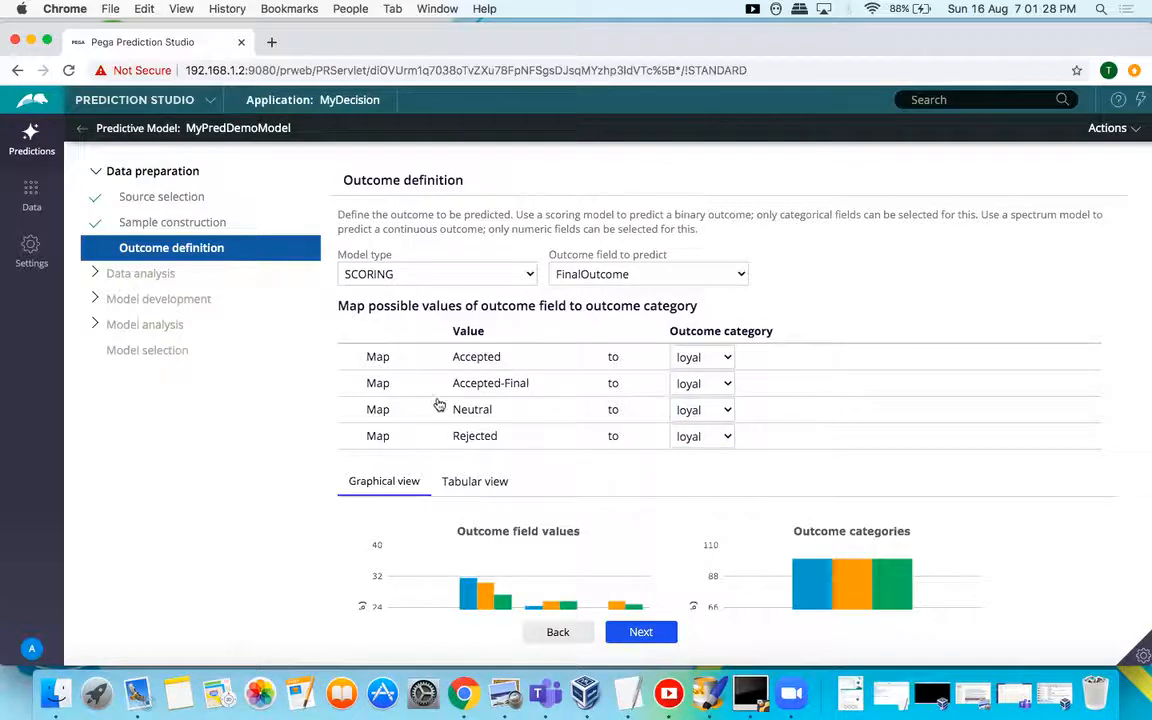
click(706, 437)
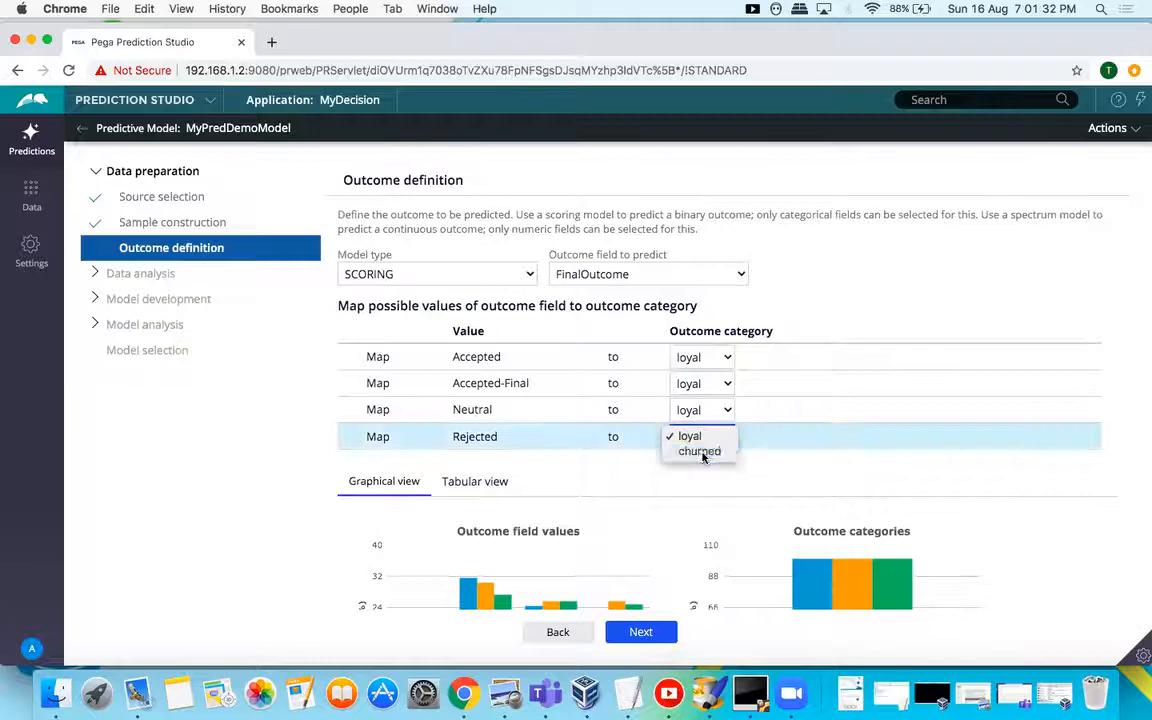
click(700, 452)
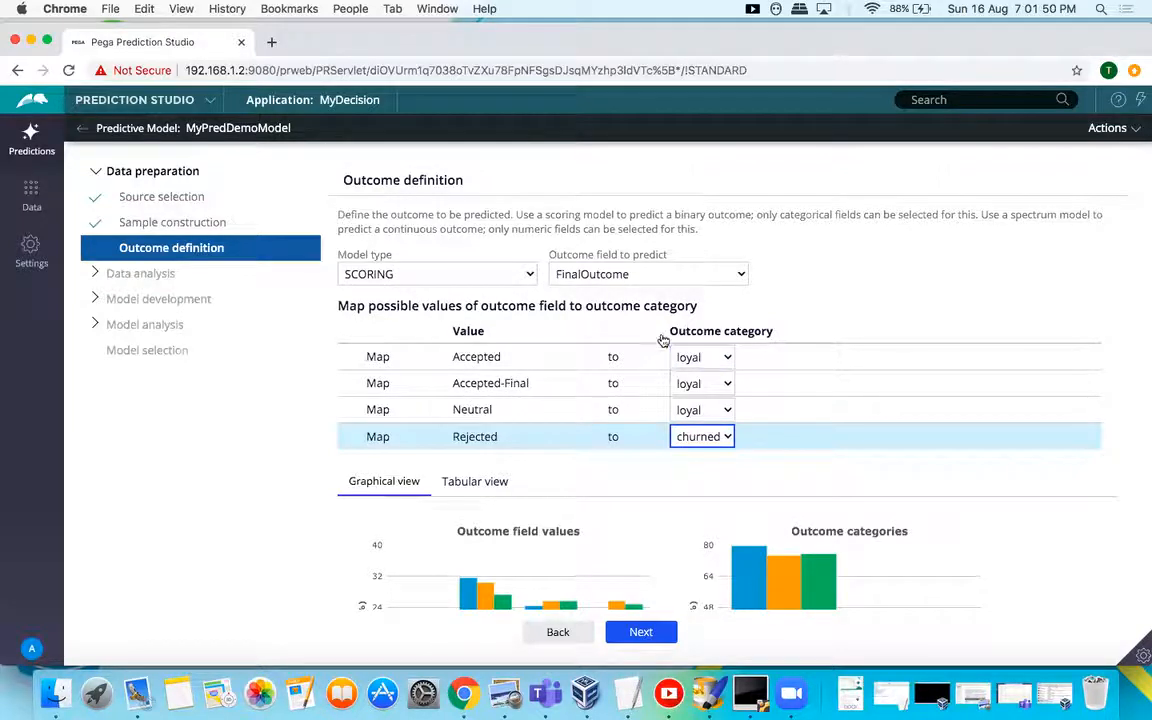
click(726, 438)
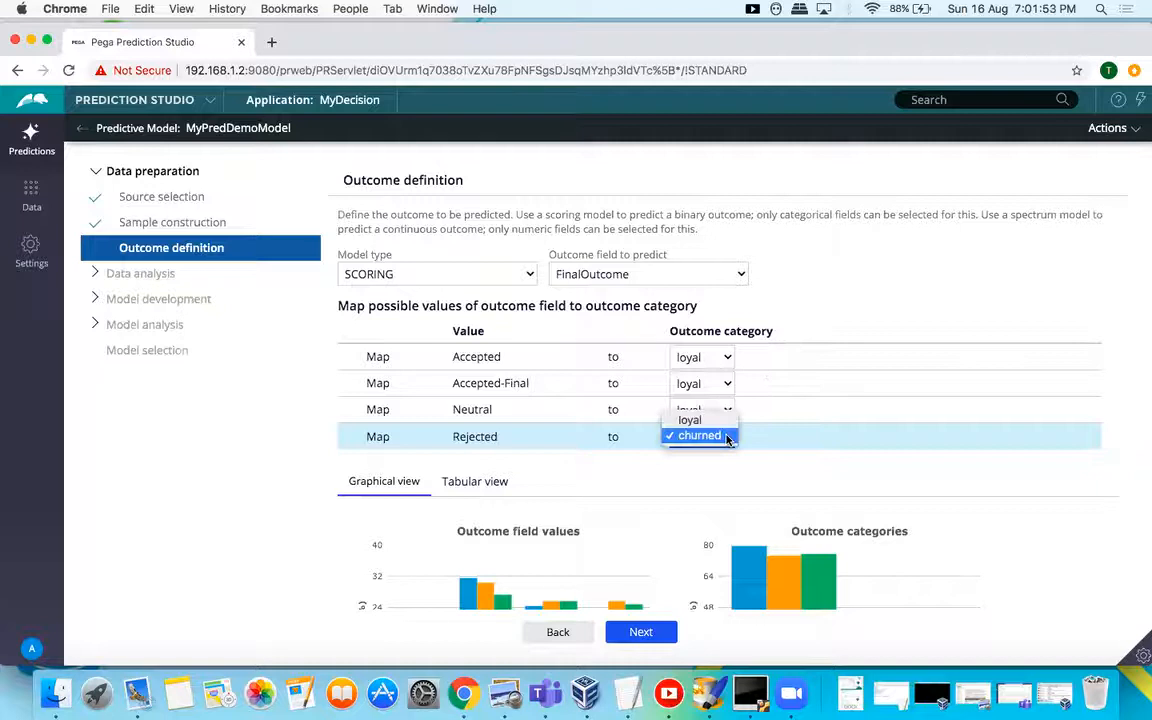
click(869, 304)
Review the charts of outcome field values and outcome categories, then proceed to data analysis.
scroll(612, 496, down, 4)
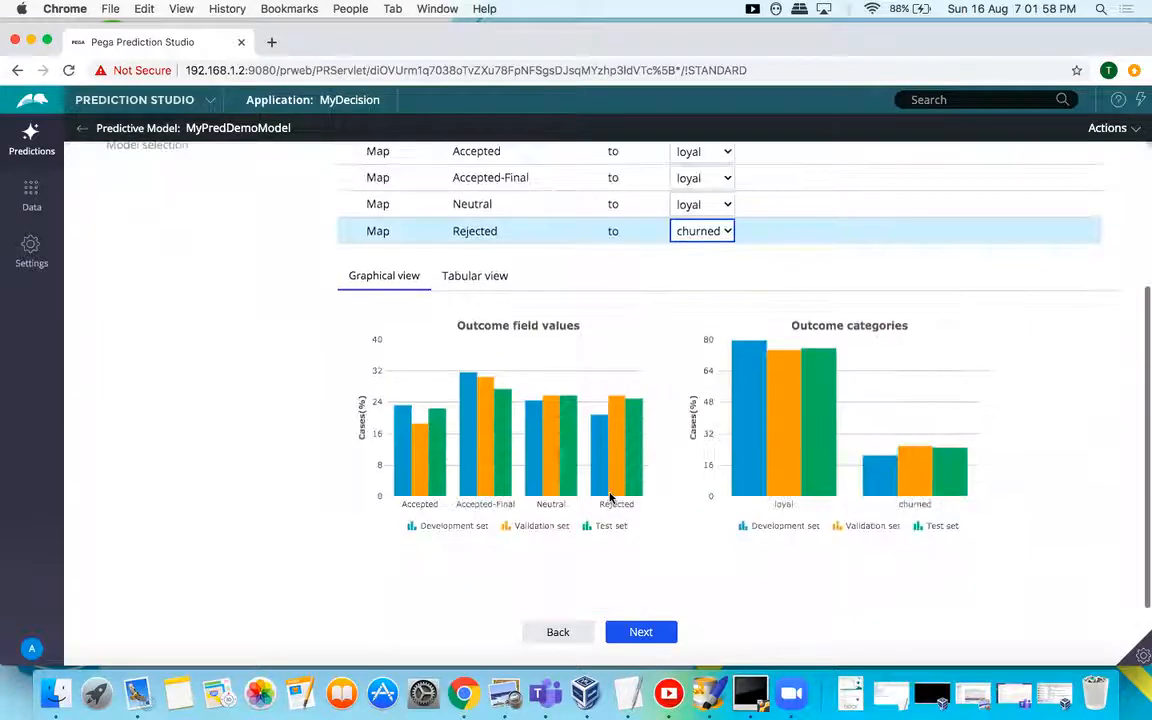
scroll(610, 496, up, 2)
click(648, 630)
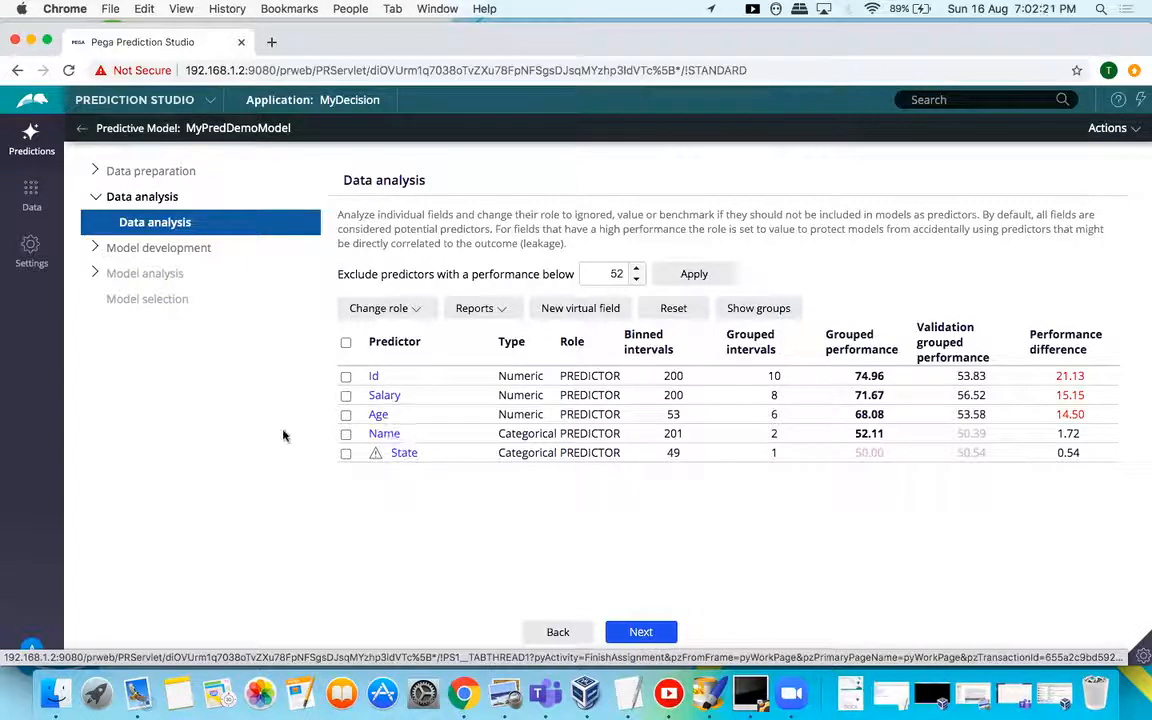
Change the role of the Id, Name and State predictors to IGNORED.
click(345, 377)
click(346, 434)
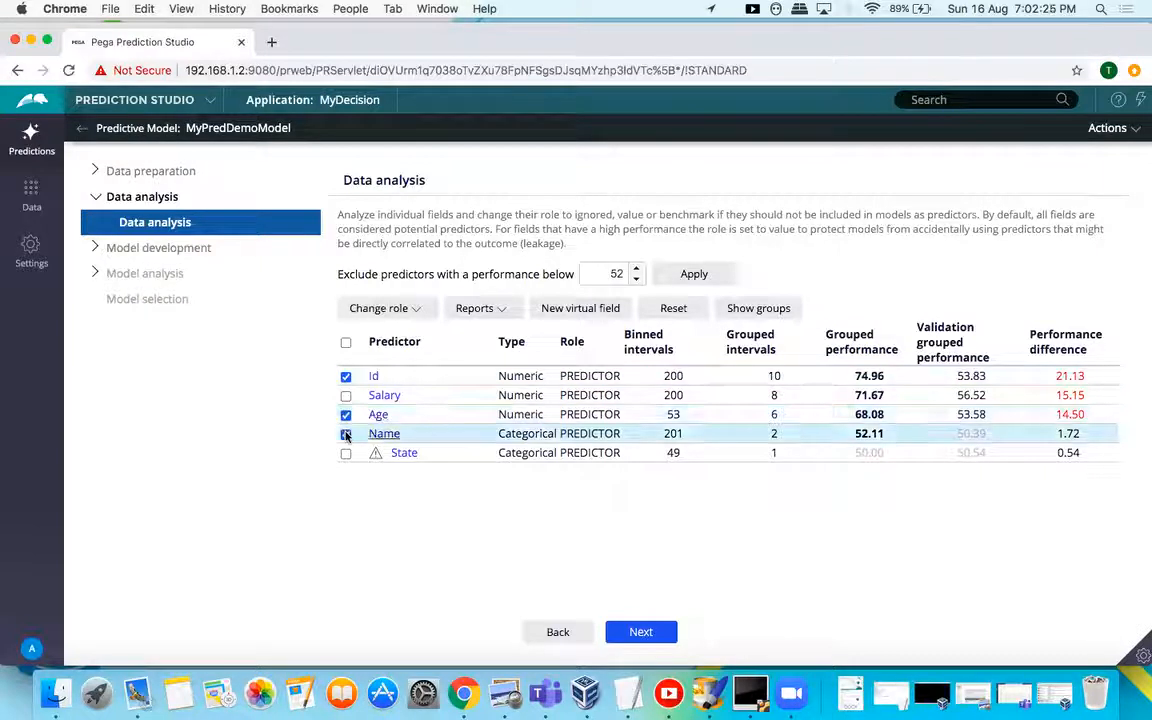
click(346, 453)
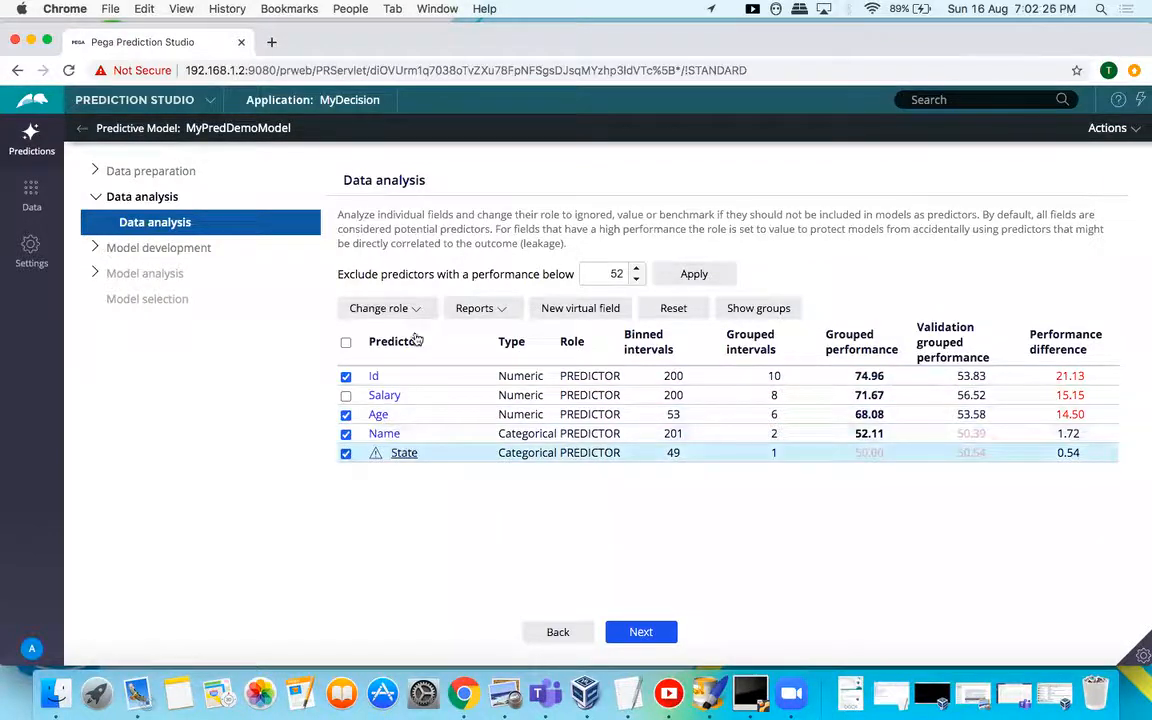
click(346, 414)
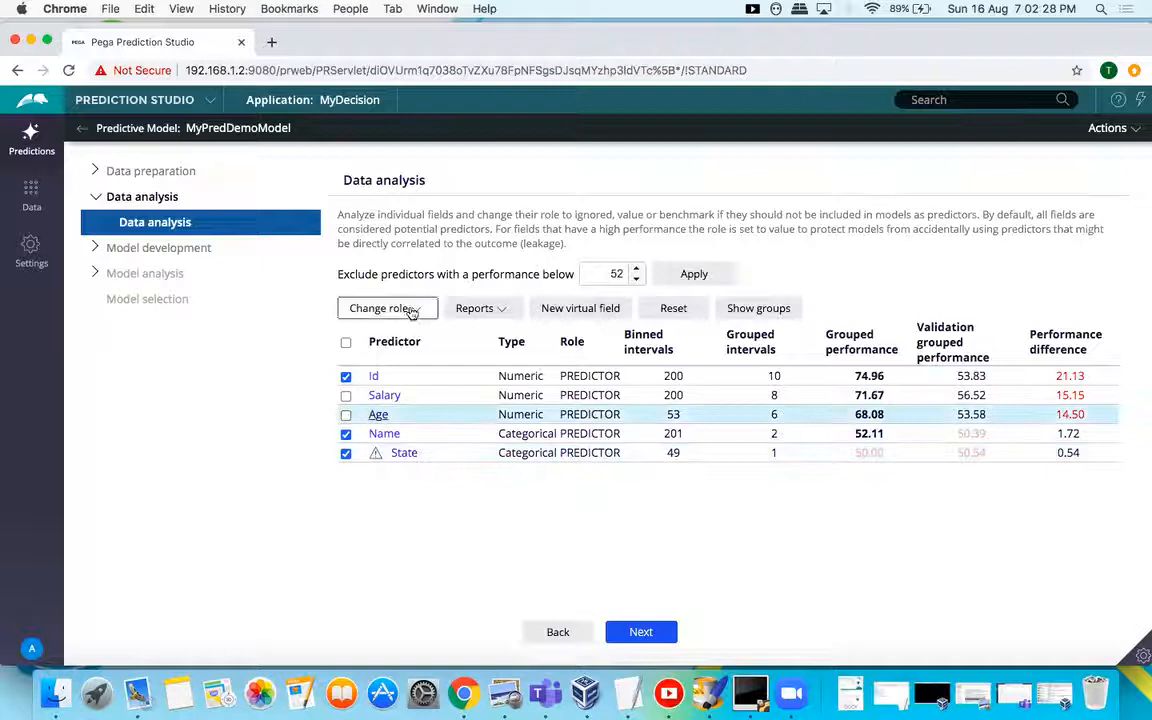
click(385, 308)
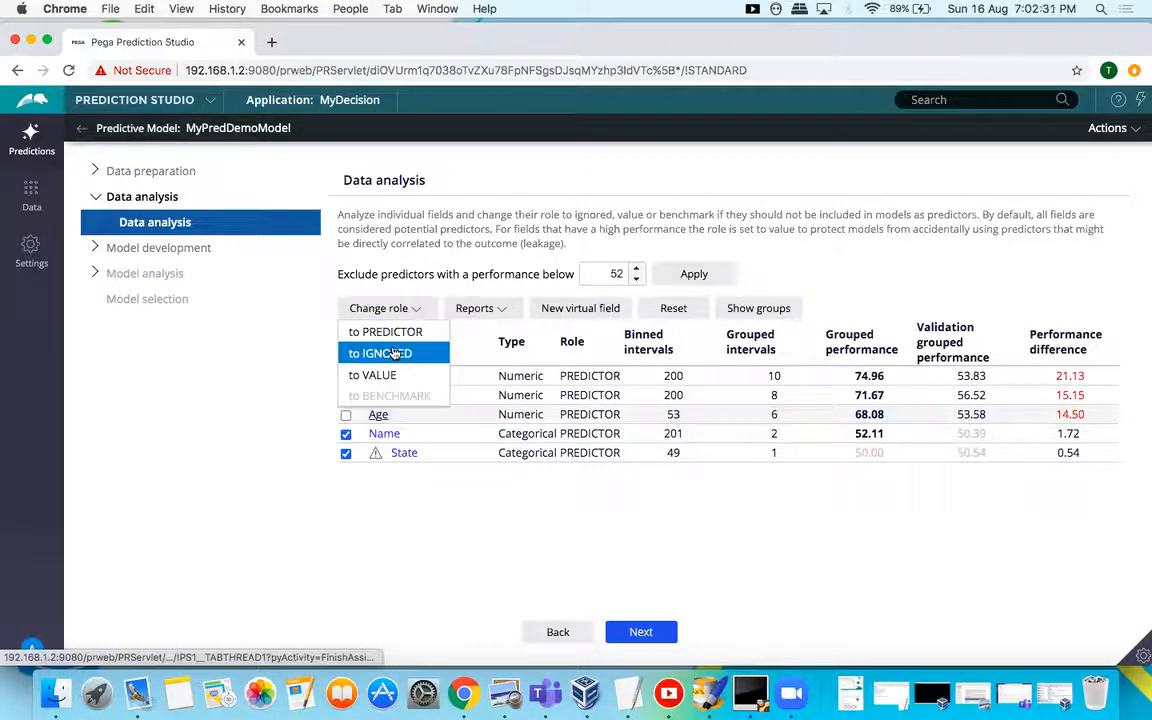
click(395, 354)
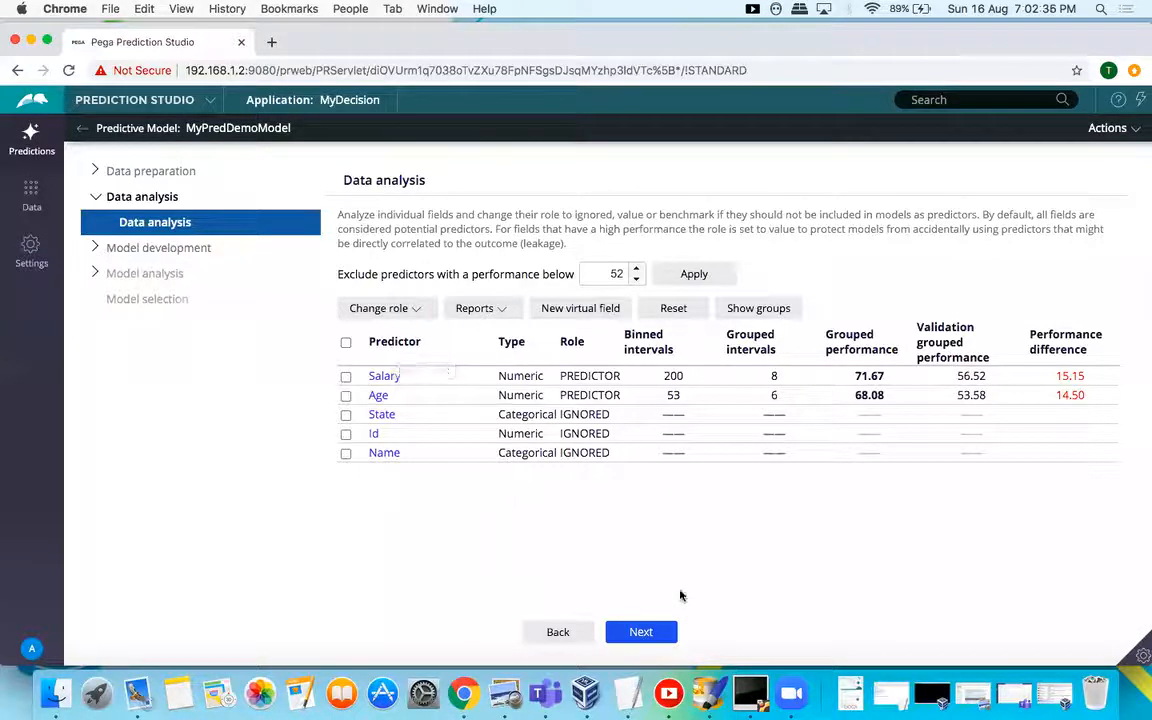
Keep the default predictor grouping and the Regression and DecisionTree-CHAID models, and proceed to score comparison.
click(623, 636)
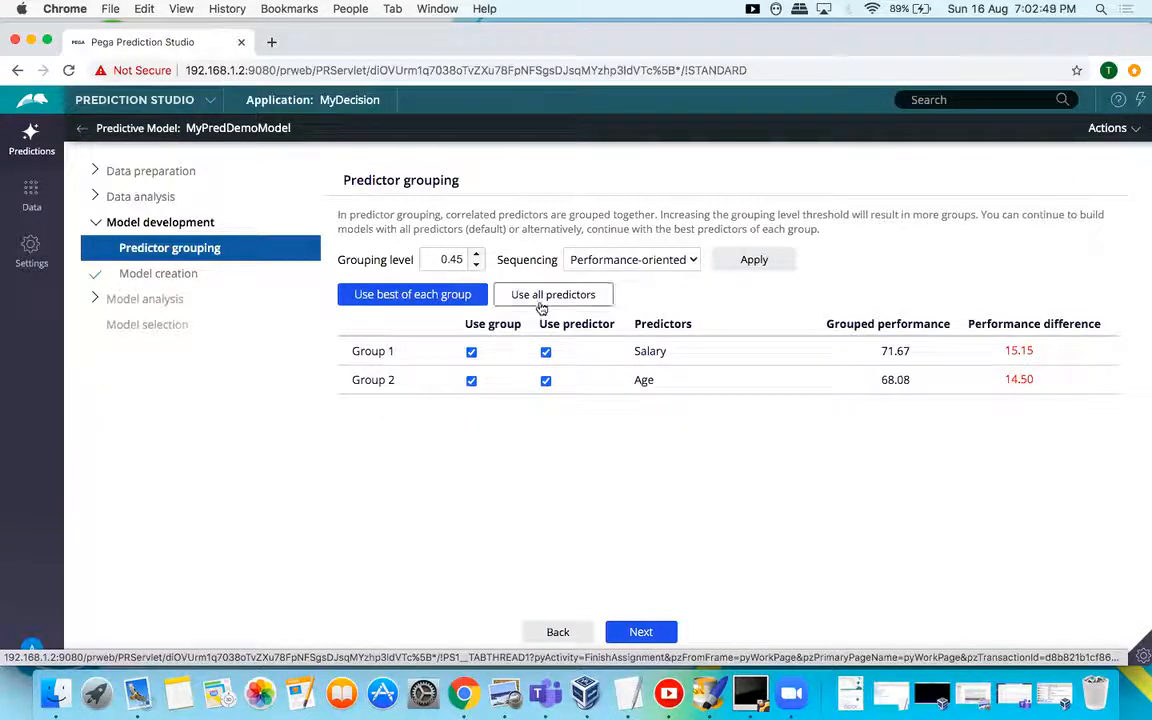
click(646, 634)
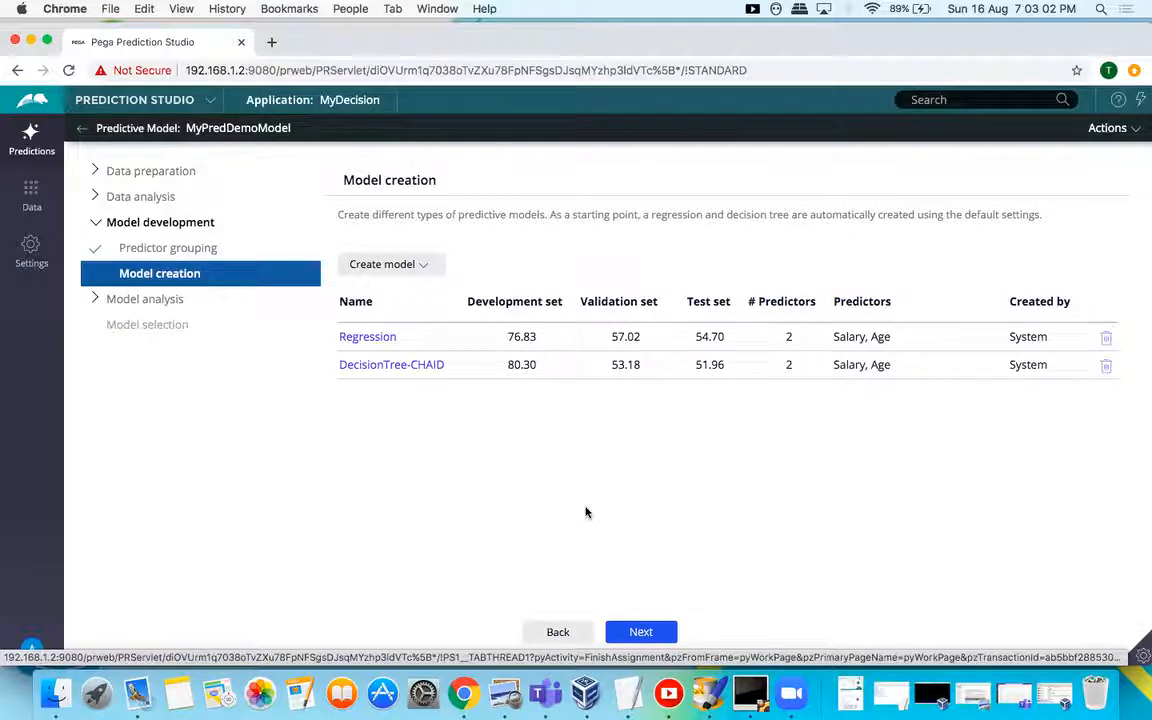
click(553, 632)
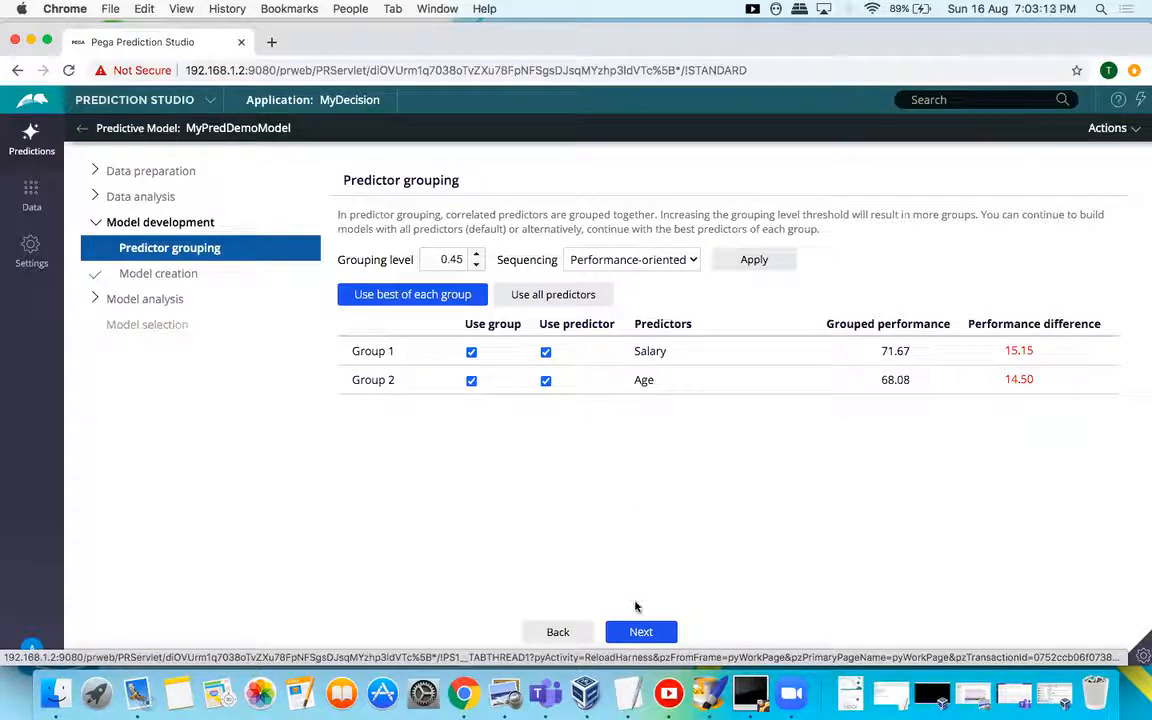
click(646, 641)
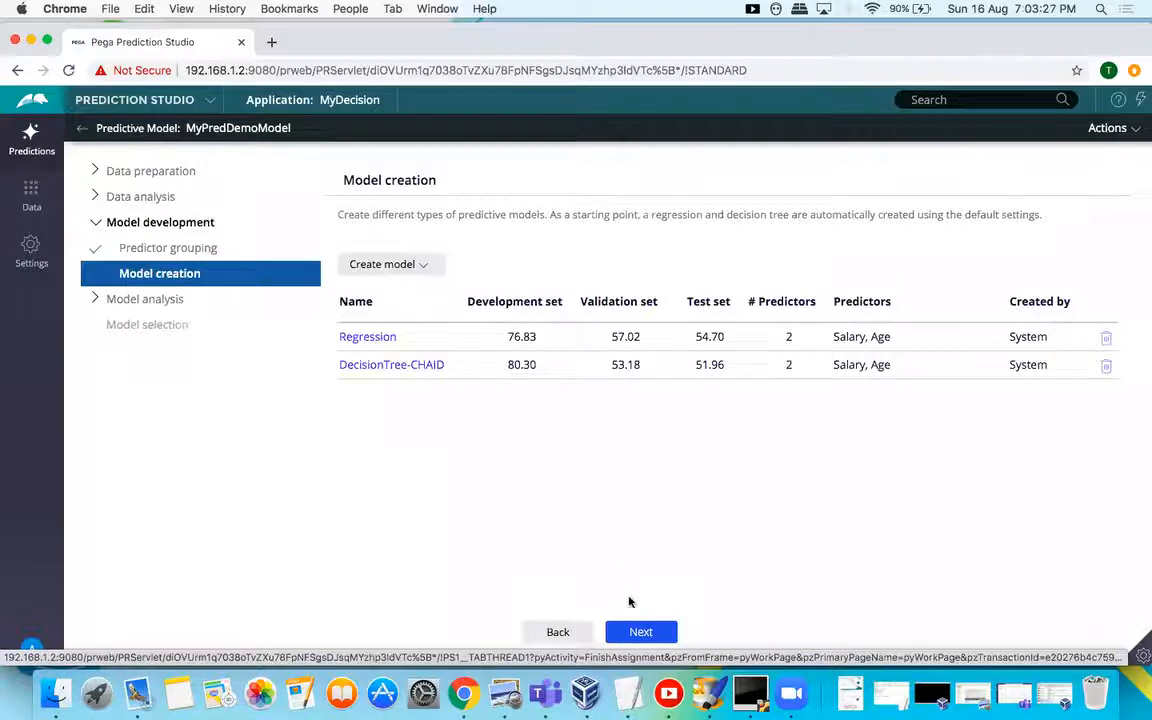
click(640, 632)
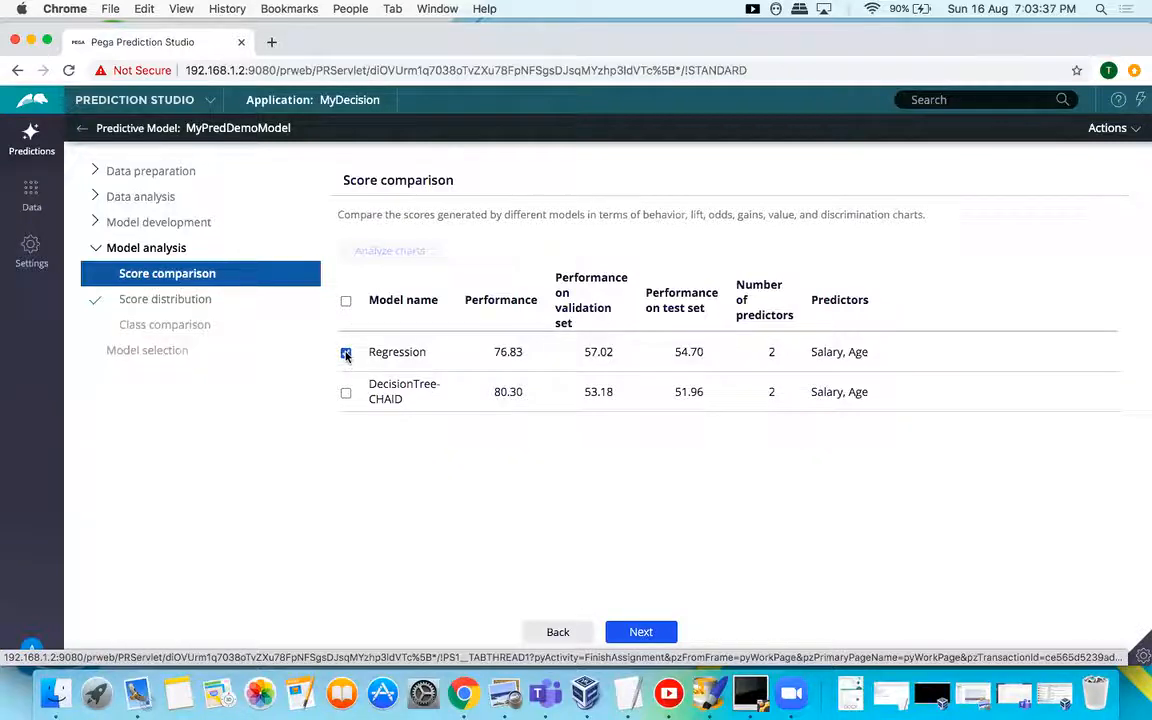
Select the Regression model in the score comparison and review its behavior, lift, gains and discrimination charts, then return to the comparison.
click(401, 252)
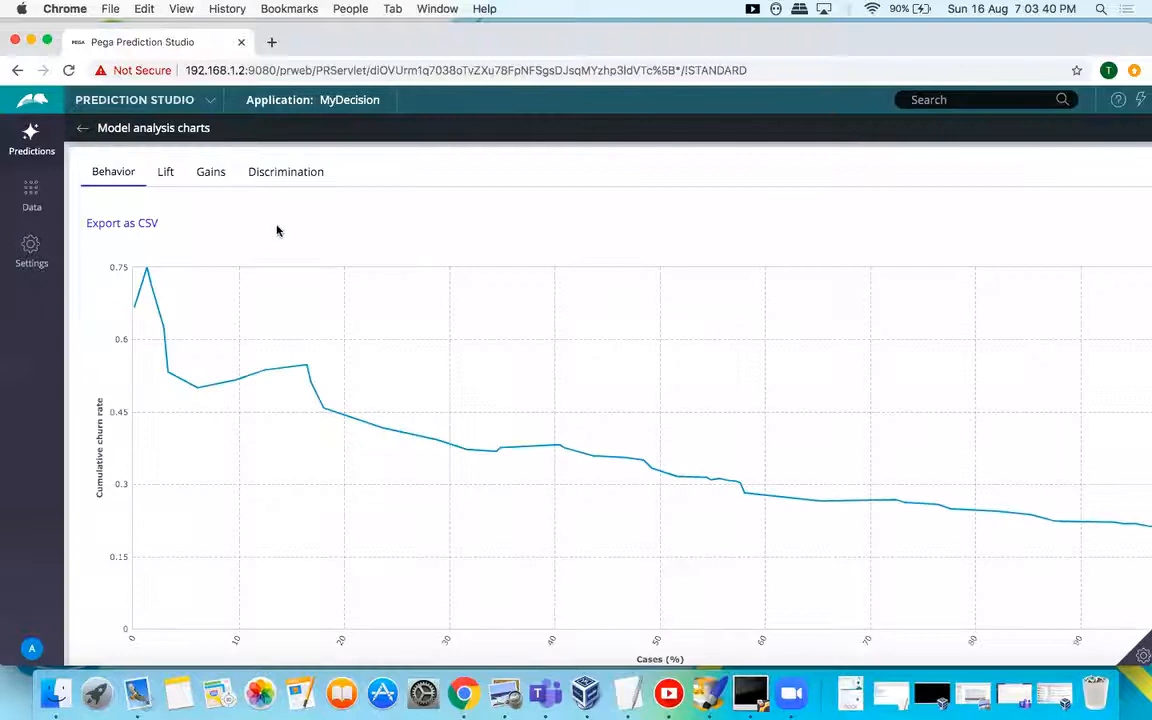
click(168, 173)
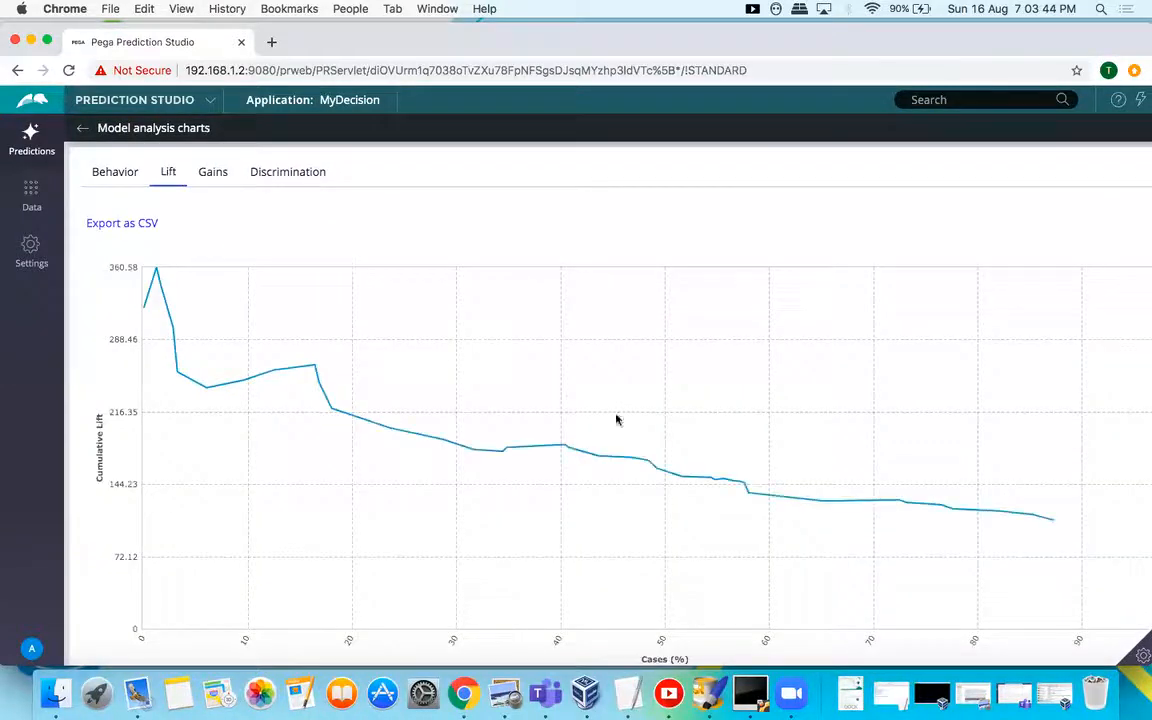
click(212, 174)
click(277, 178)
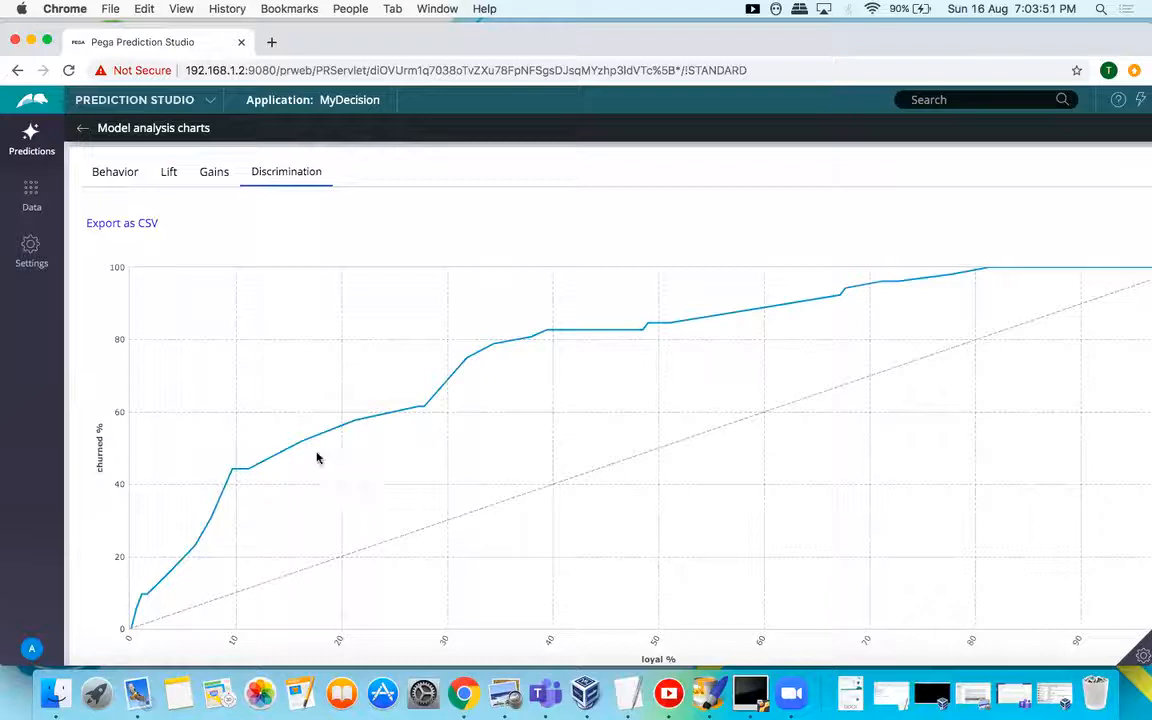
click(213, 176)
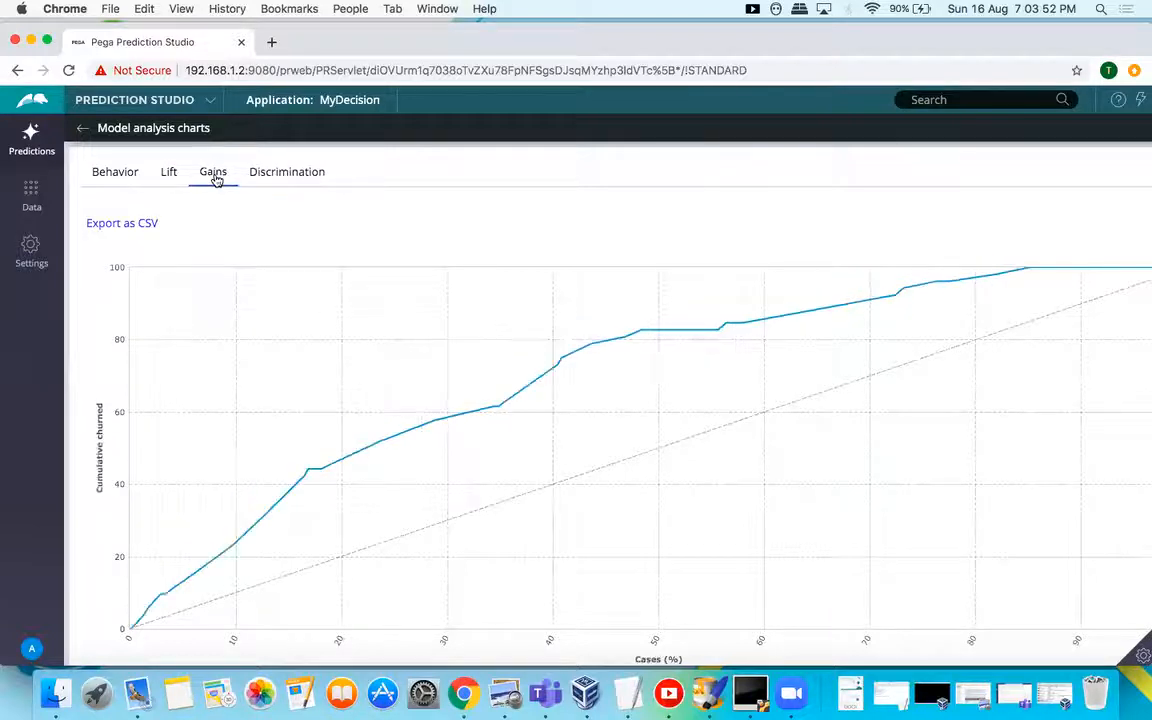
click(167, 176)
click(113, 177)
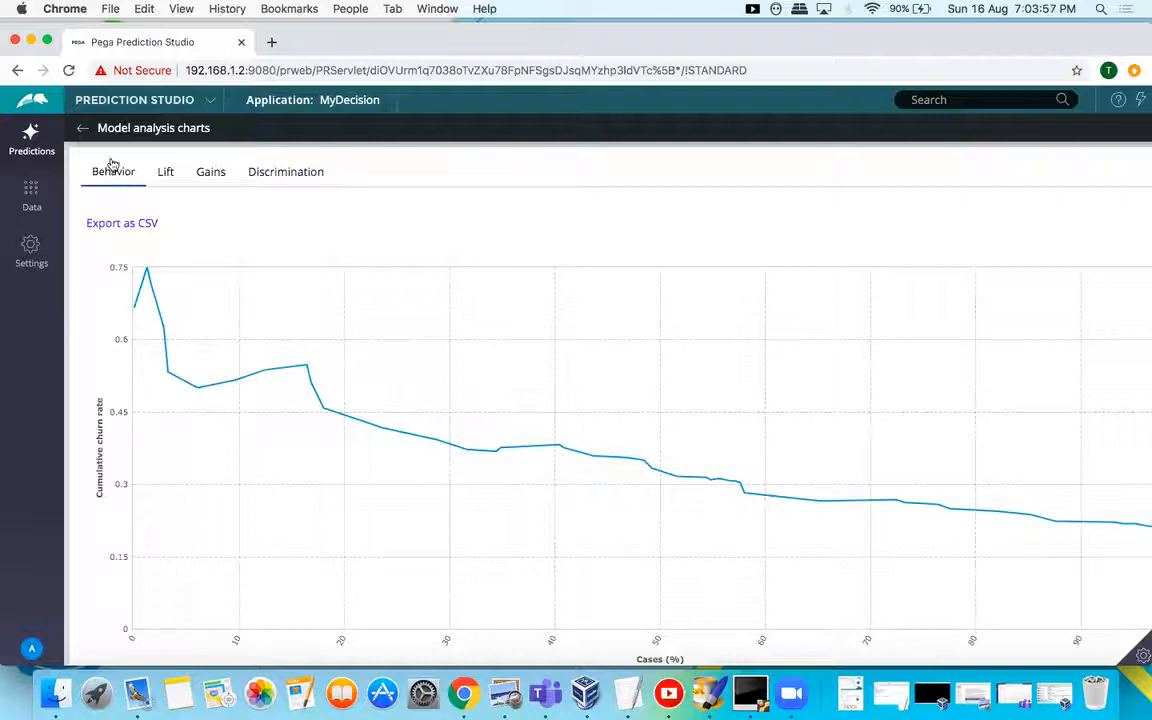
click(83, 131)
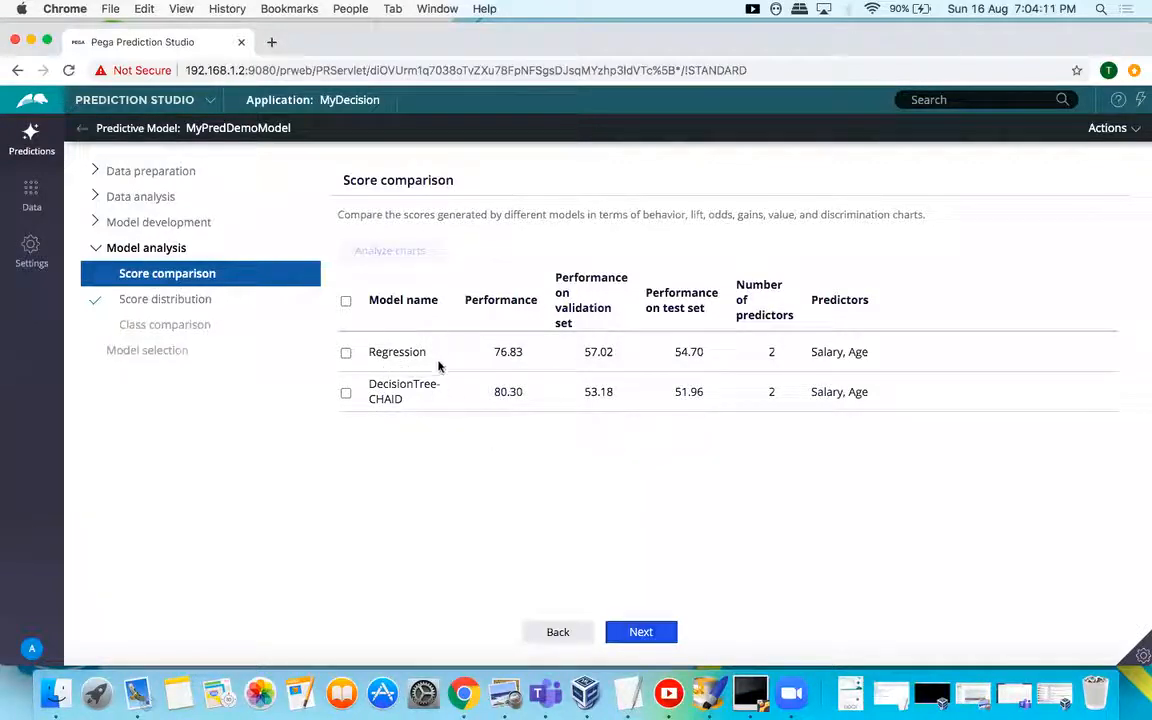
Review the Regression model's score distribution with the default settings and proceed to class comparison.
click(641, 633)
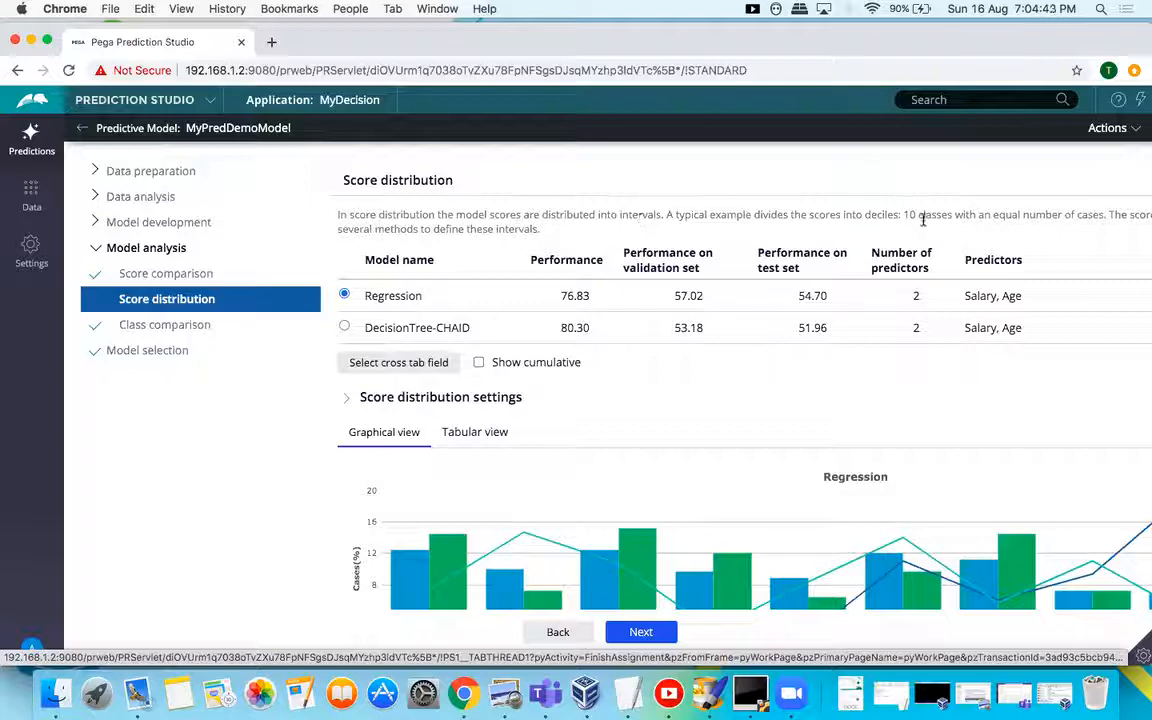
scroll(617, 305, down, 1)
scroll(617, 305, up, 1)
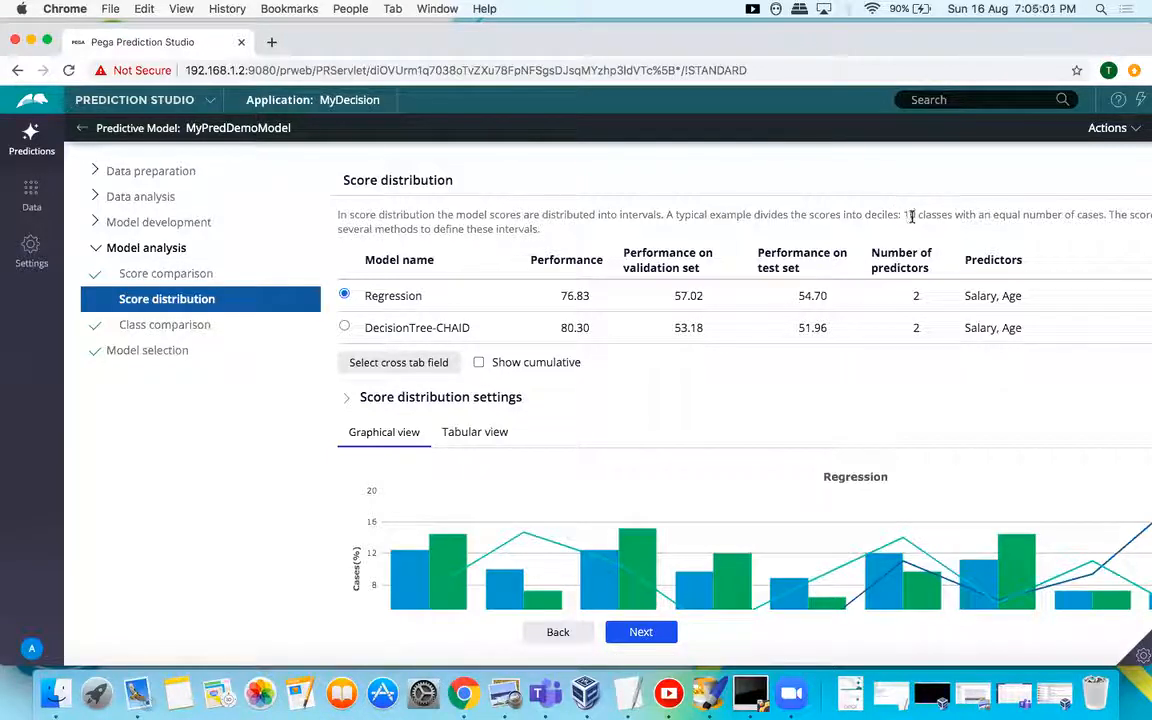
click(633, 634)
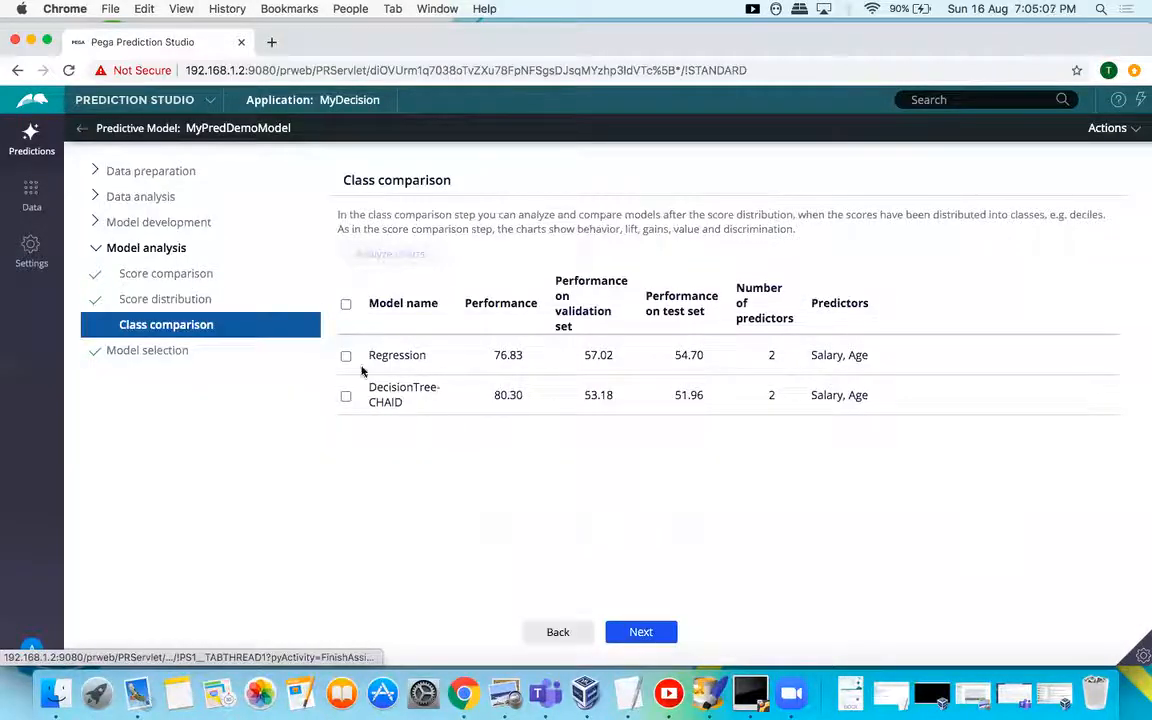
Analyze the Regression model's class comparison charts for behavior, lift, gains and discrimination, then return to the class comparison.
click(345, 356)
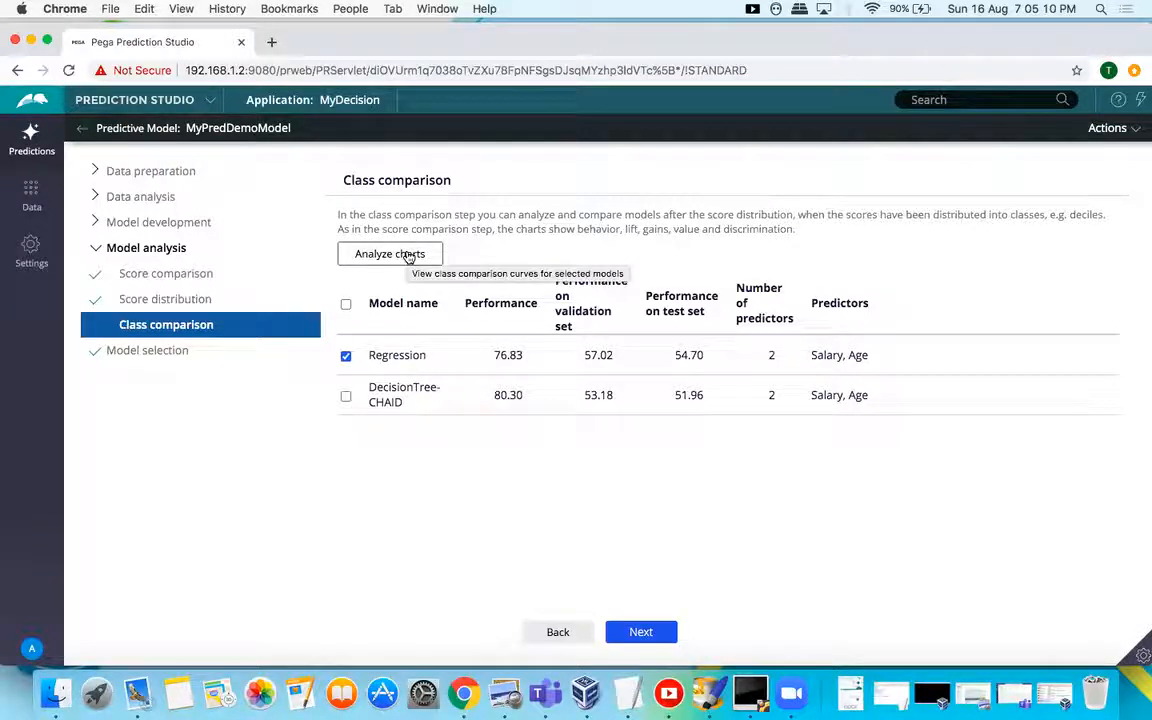
click(389, 254)
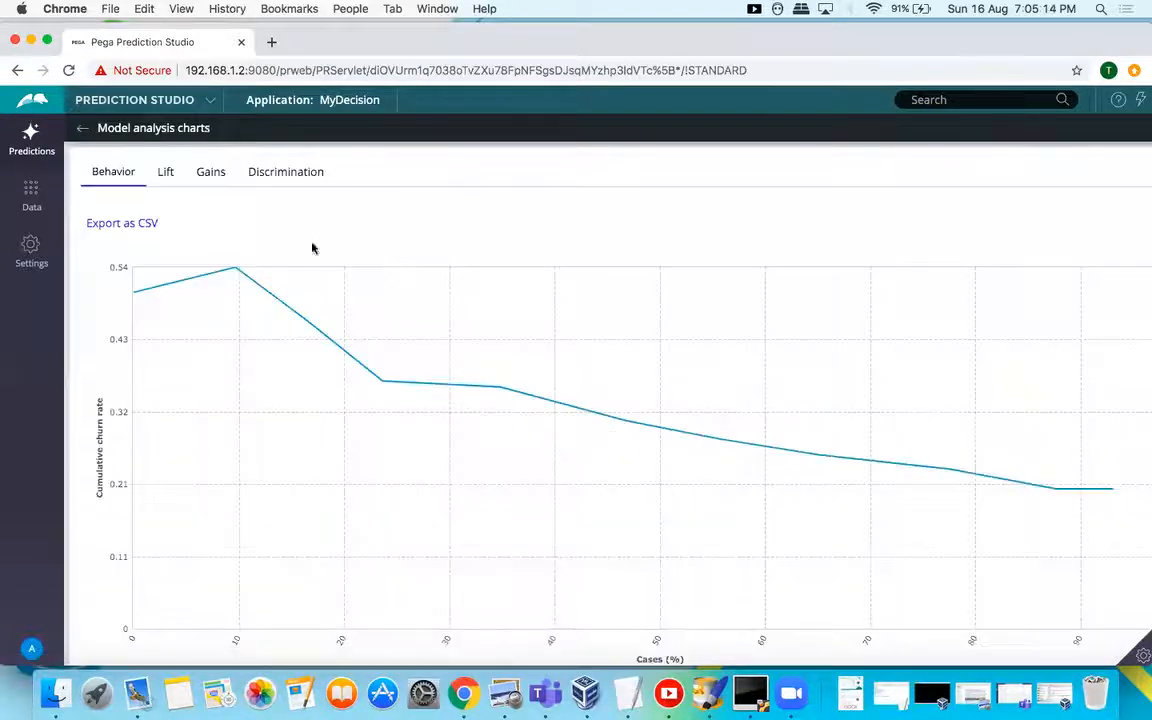
click(167, 178)
click(211, 178)
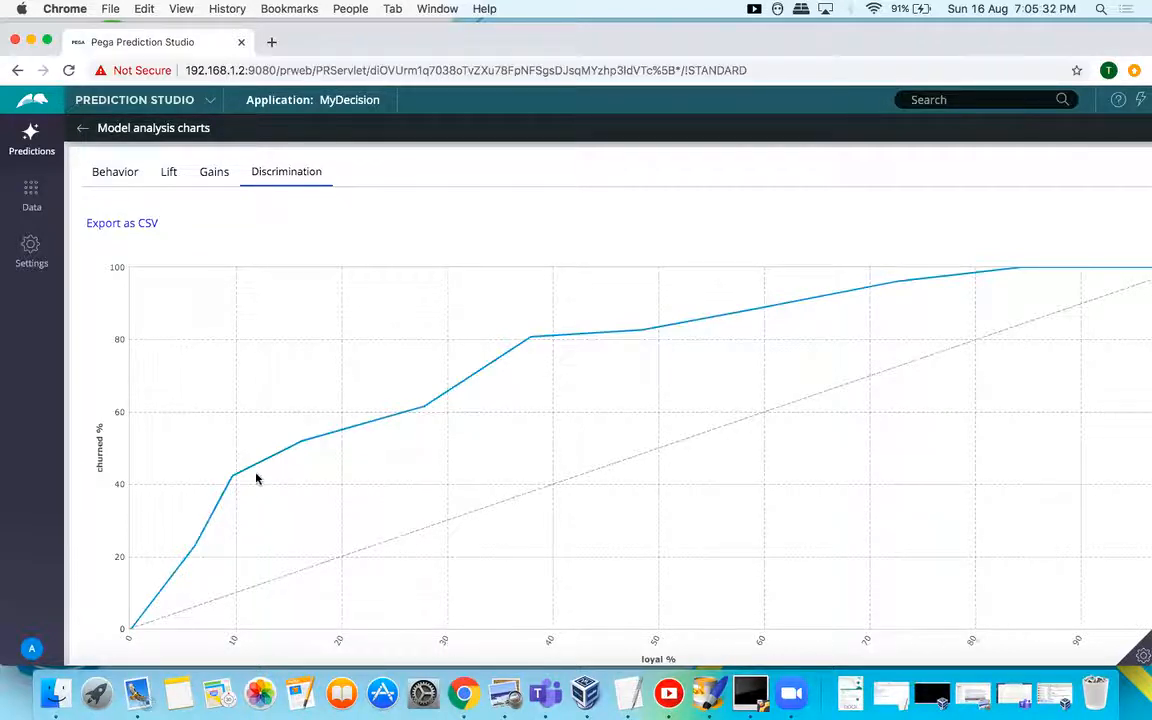
click(118, 173)
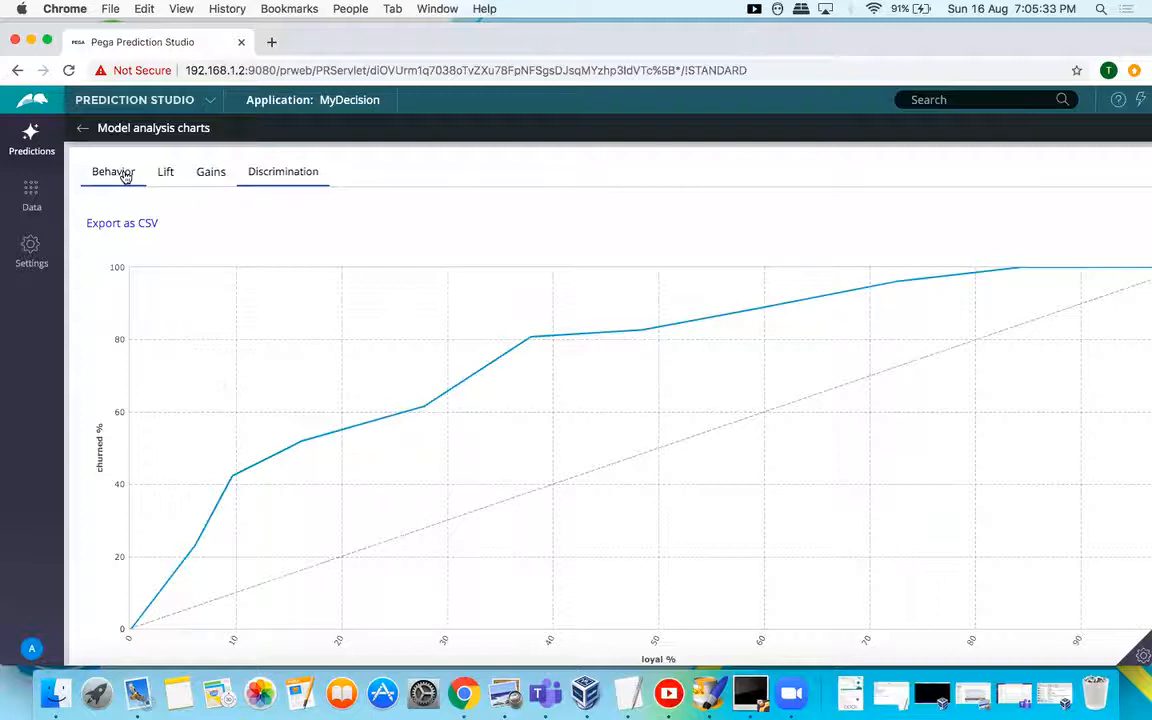
click(82, 132)
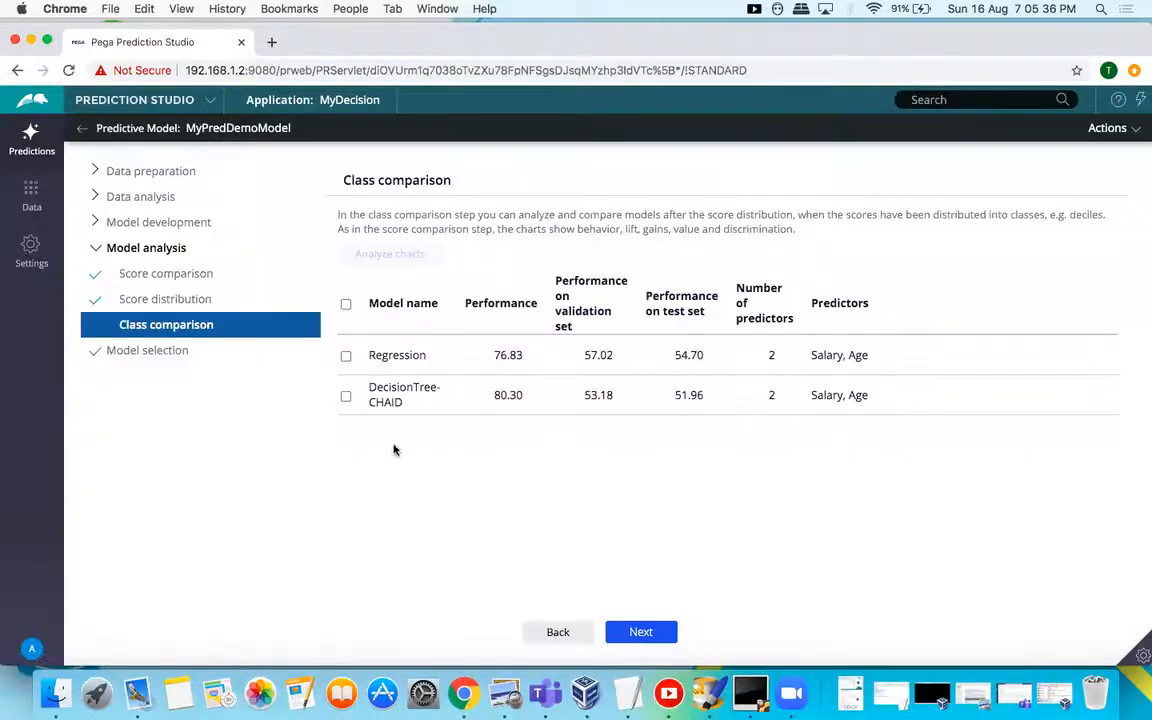
Proceed to model selection, keep Regression as the model to deploy and set its context class to MyOrg-MyDecision-Data-Customer.
click(659, 638)
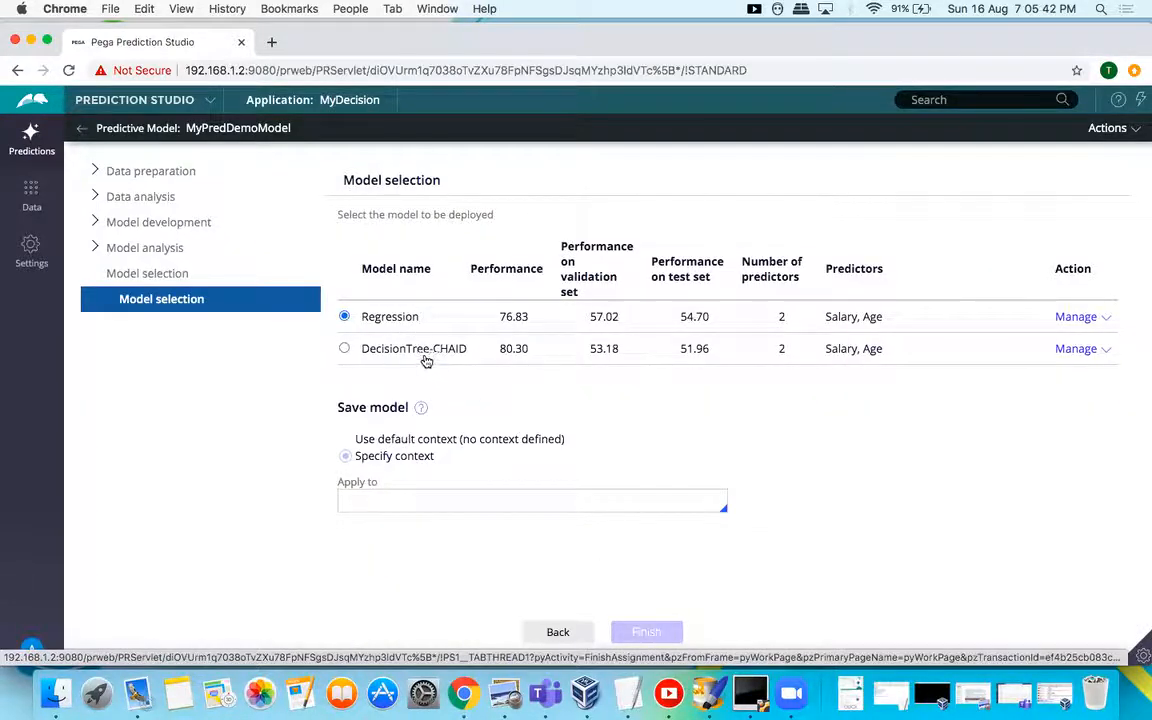
click(415, 505)
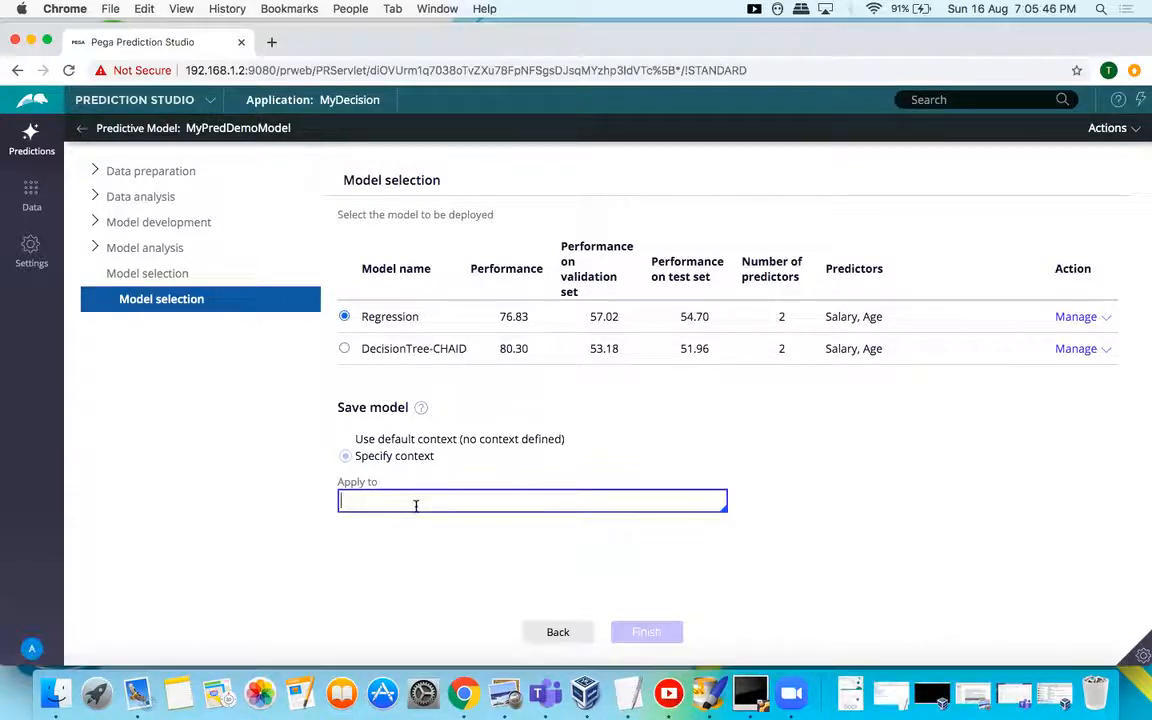
text(Da)
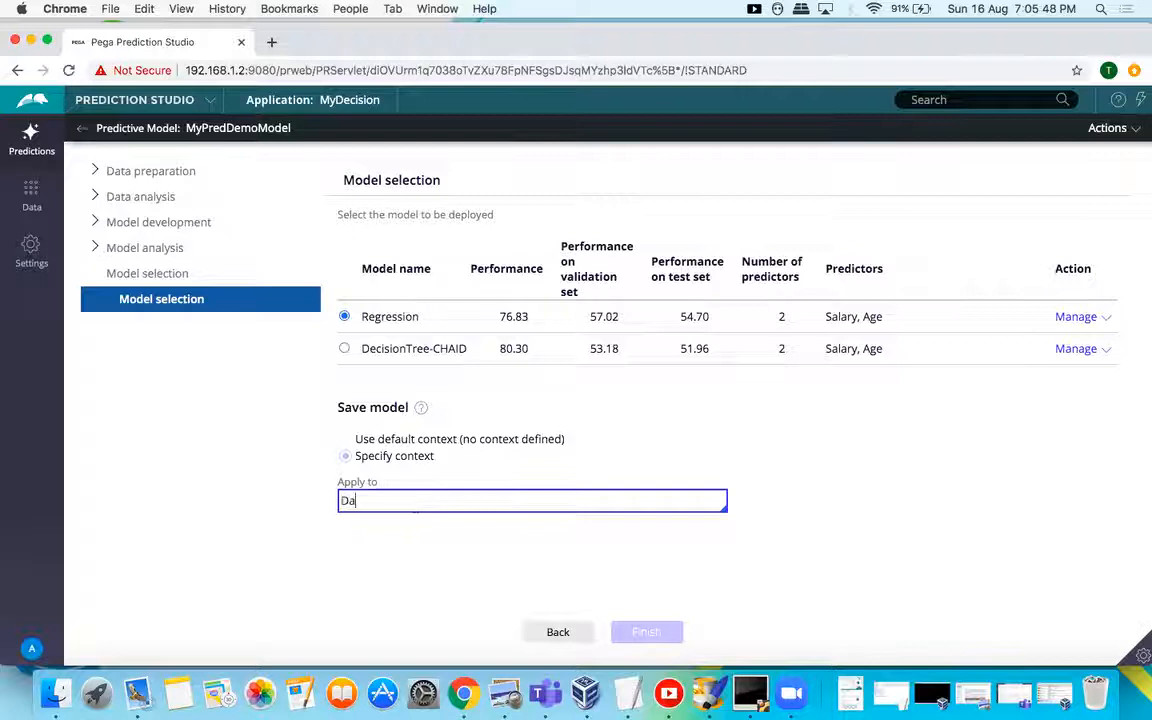
click(469, 549)
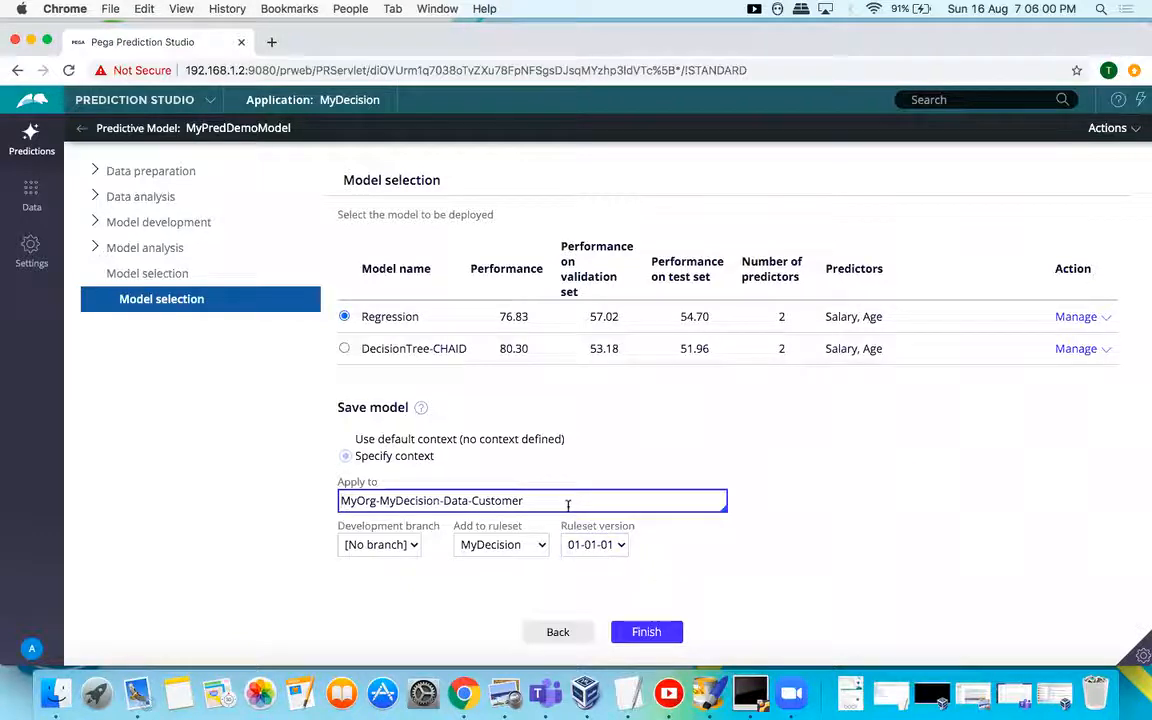
Clear the context class, choose MyOrg-MyDecision-Data-Customer again and finish building the model.
key(BackSpace)
key(BackSpace)
key(BackSpace)
key(BackSpace)
key(BackSpace)
key(BackSpace)
key(BackSpace)
key(BackSpace)
key(BackSpace)
key(BackSpace)
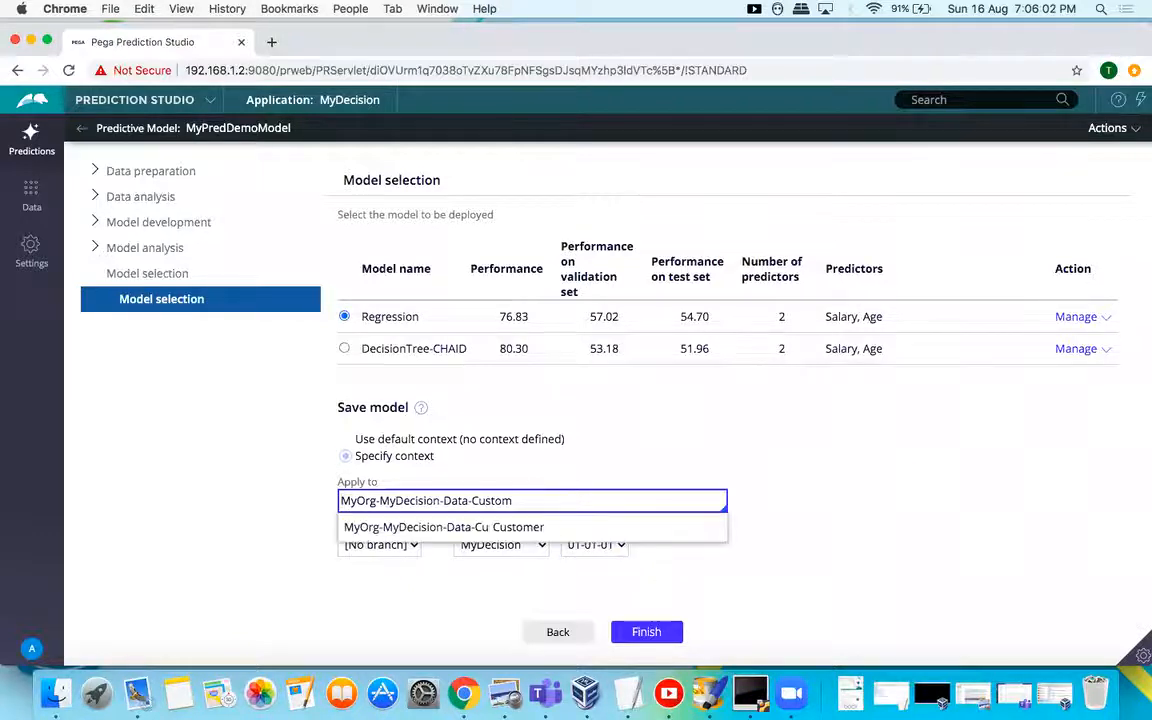
key(BackSpace)
key(BackSpace)
key(BackSpace)
key(BackSpace)
key(BackSpace)
key(BackSpace)
key(BackSpace)
key(BackSpace)
key(BackSpace)
key(BackSpace)
key(BackSpace)
key(BackSpace)
key(BackSpace)
key(BackSpace)
key(BackSpace)
key(BackSpace)
key(BackSpace)
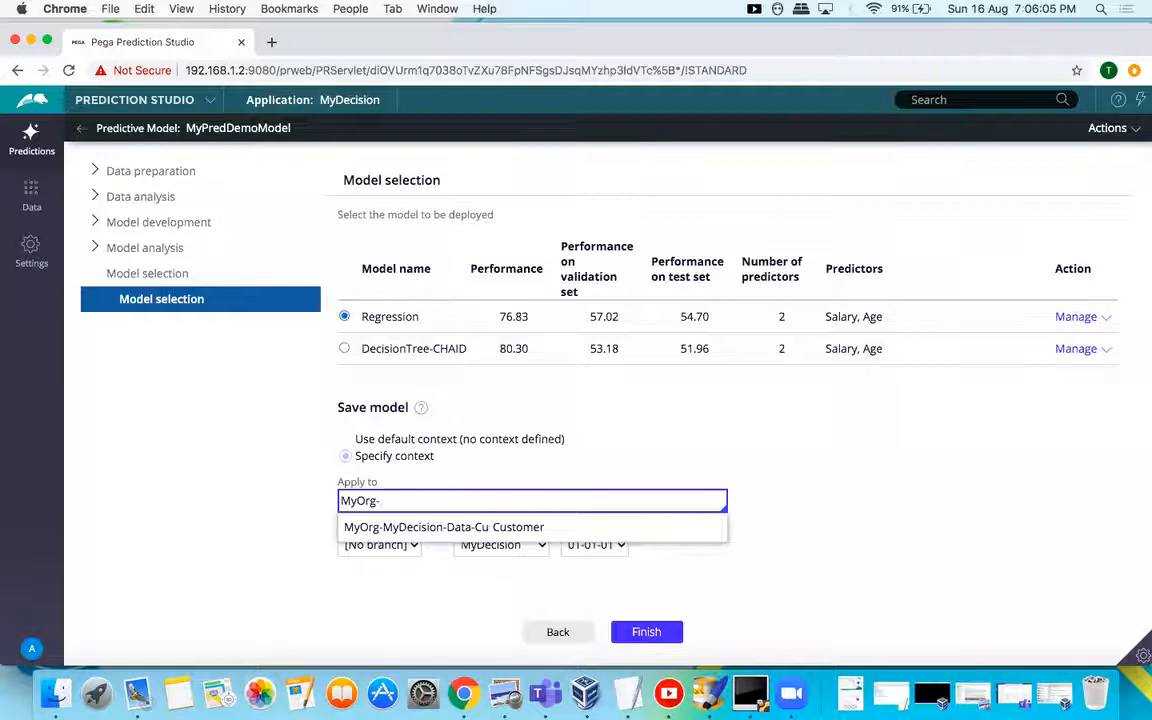
key(BackSpace)
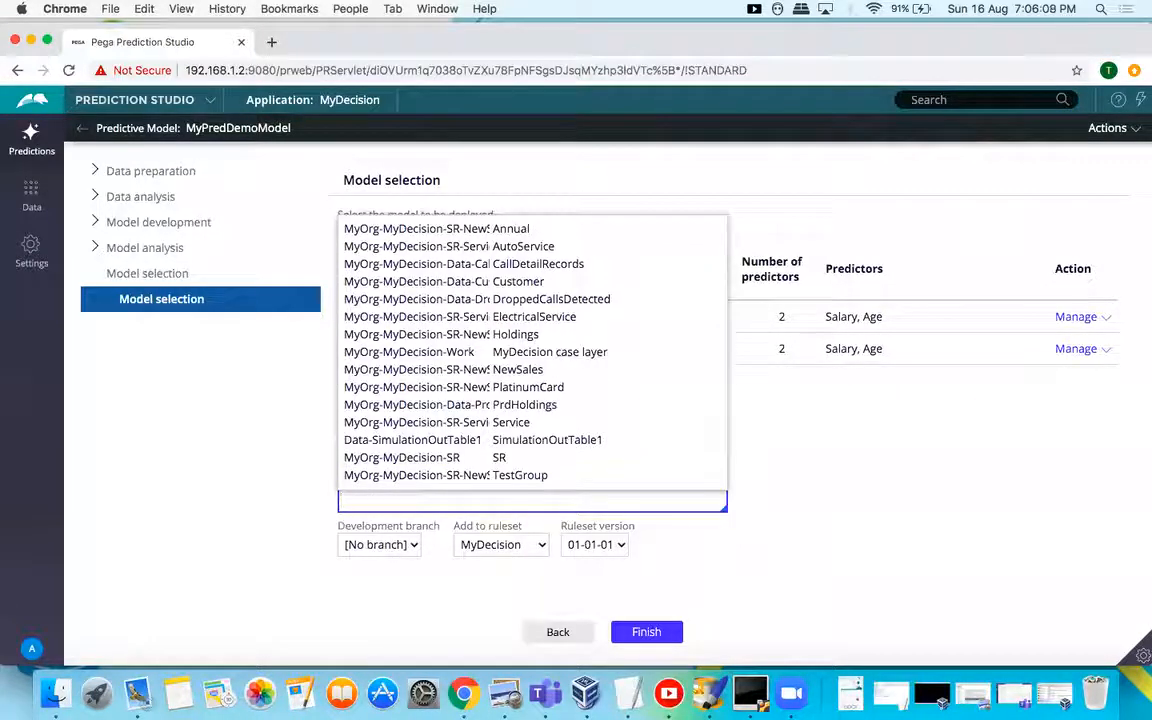
text(da)
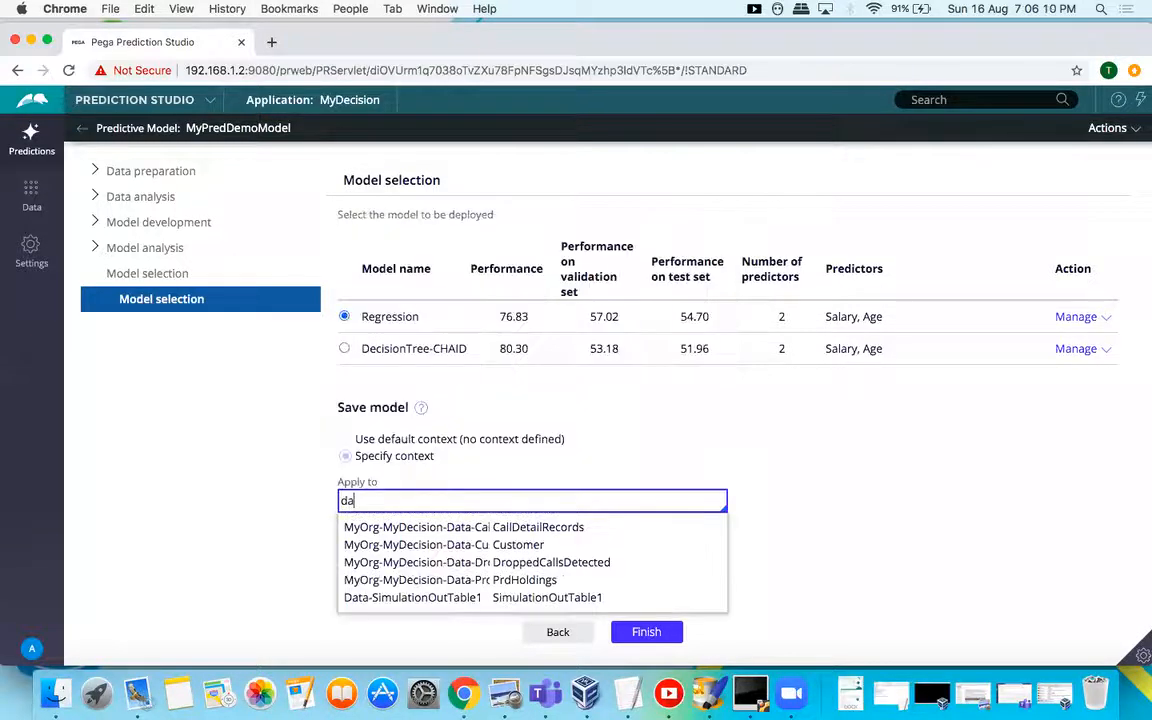
key(BackSpace)
key(BackSpace)
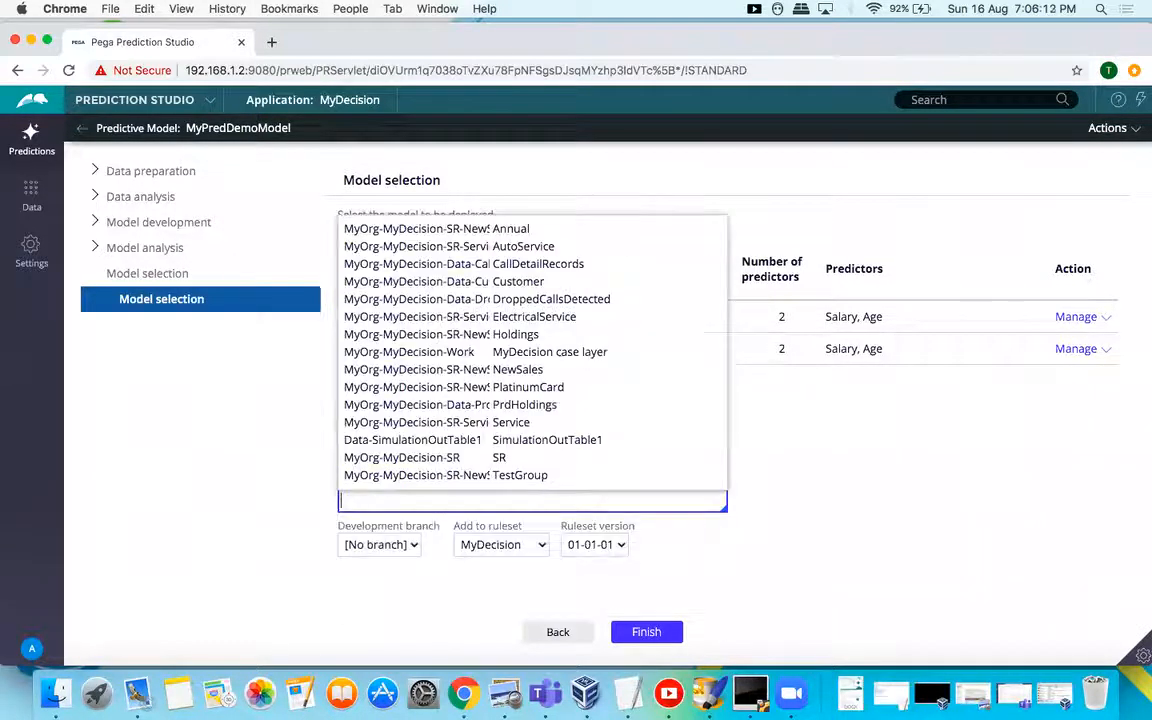
text(Dat)
click(516, 545)
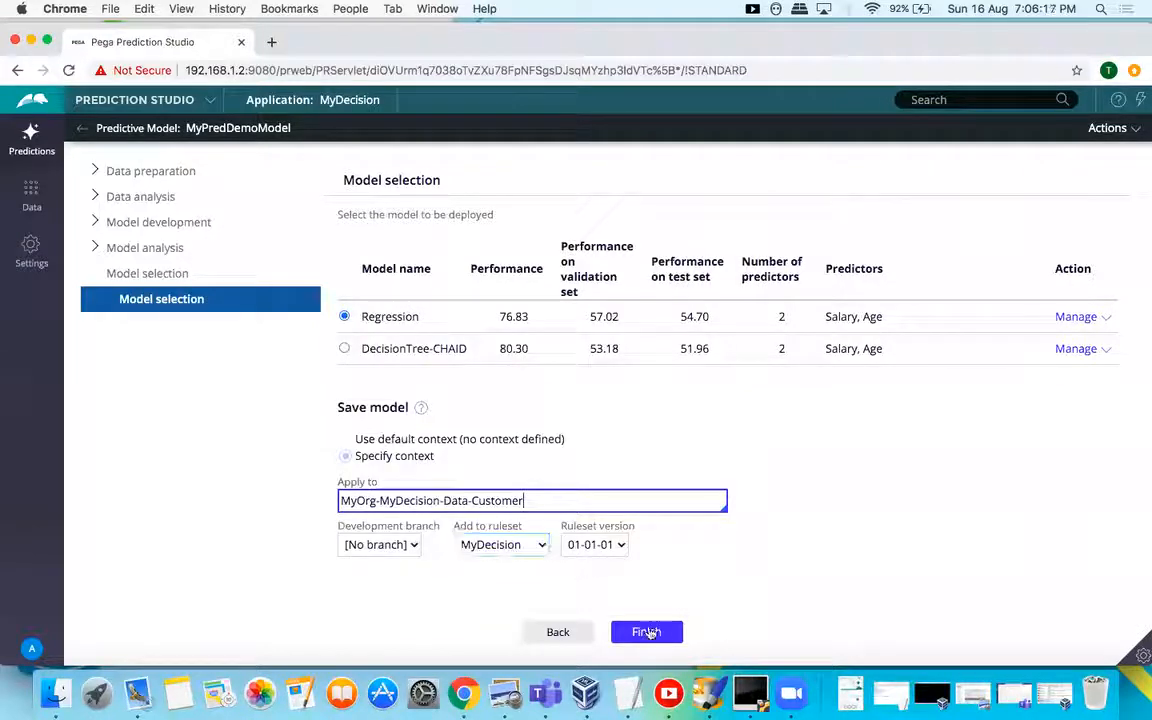
click(648, 632)
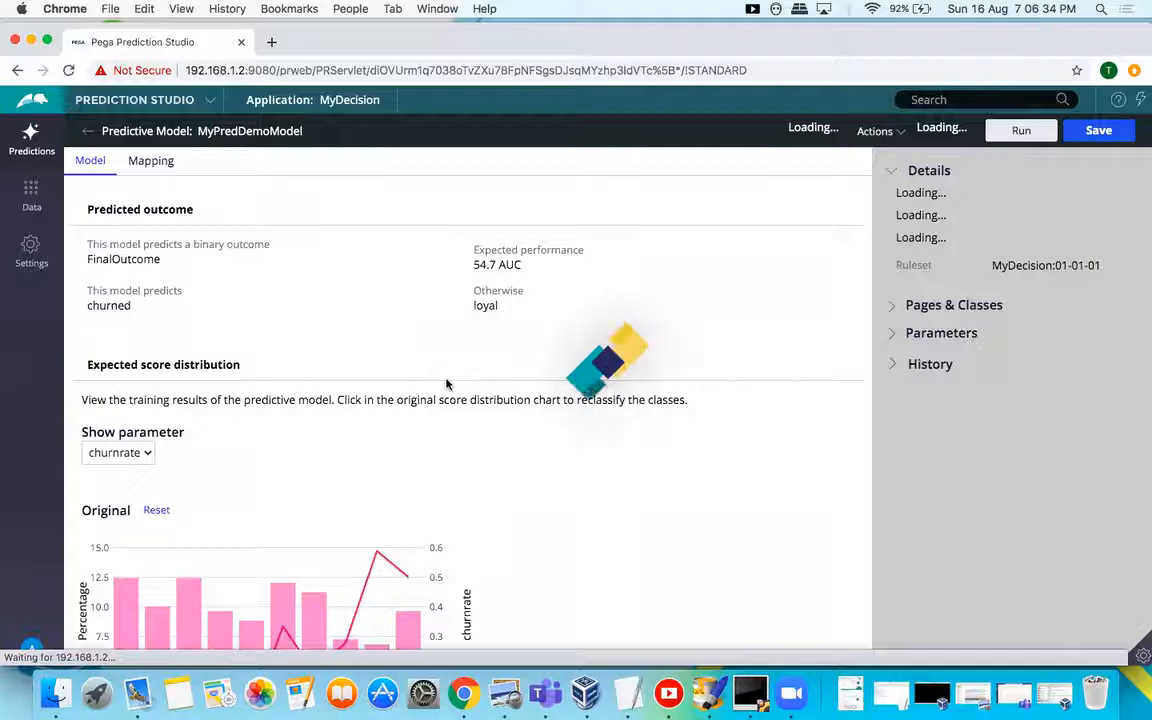
Examine the finished model's predicted outcome, expected performance and expected score distribution.
scroll(447, 384, down, 4)
scroll(447, 384, up, 4)
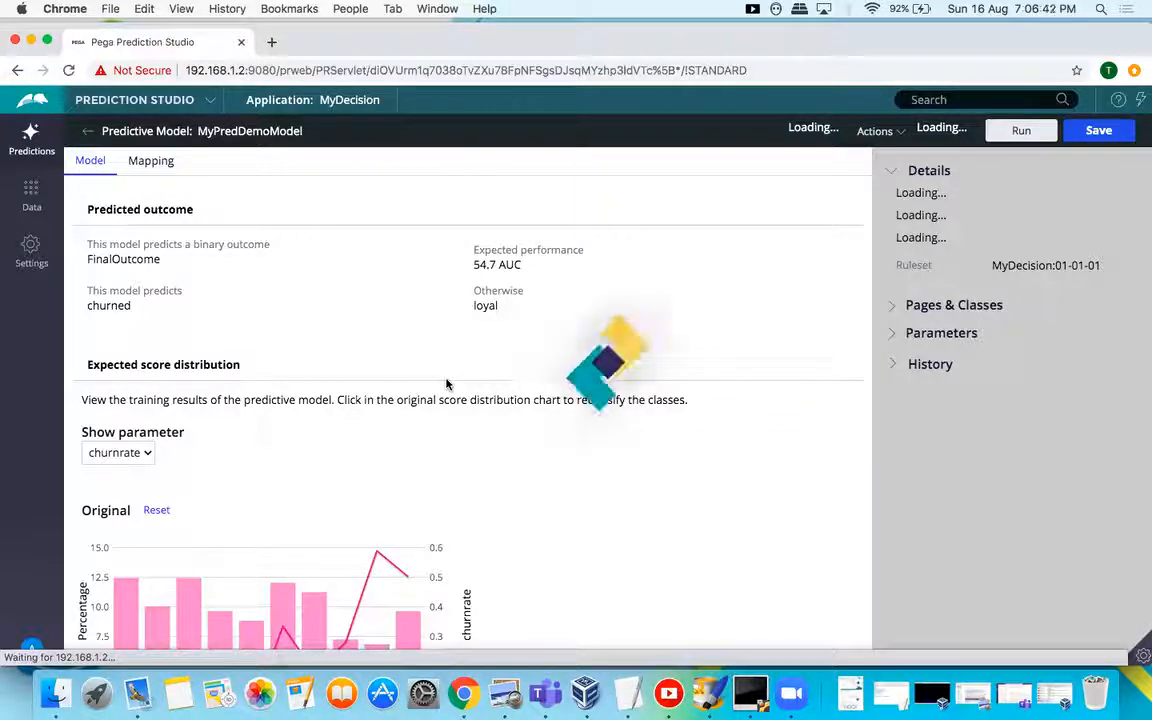
scroll(447, 384, down, 2)
scroll(447, 384, up, 2)
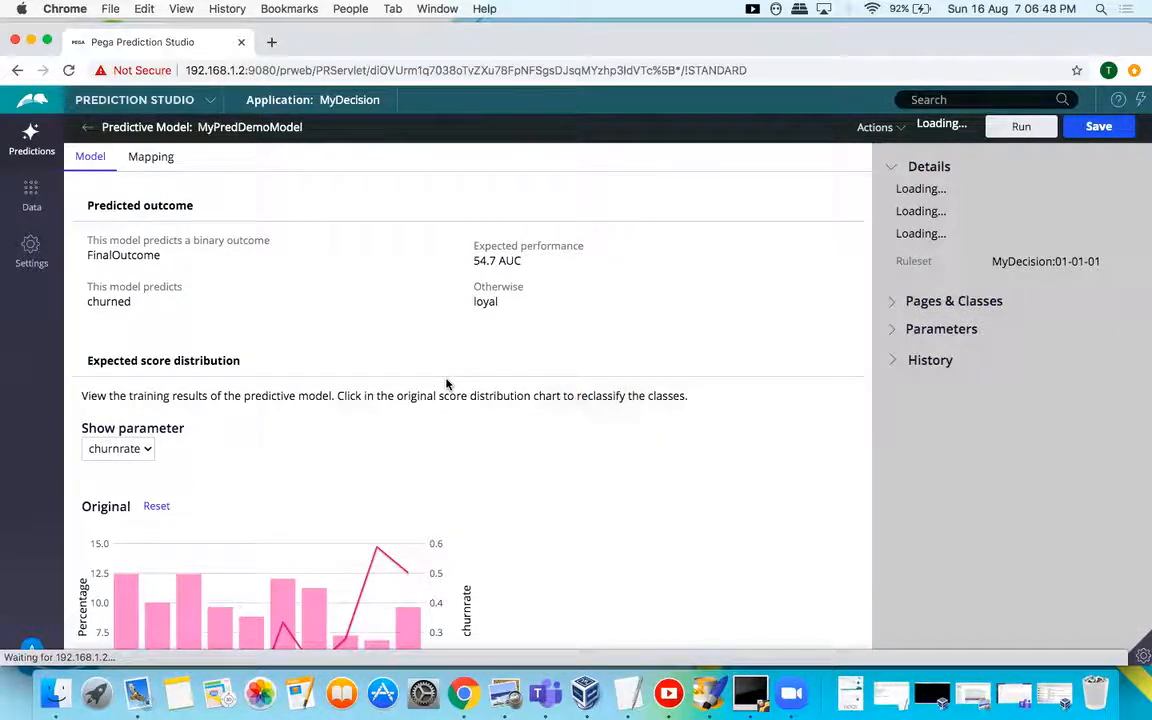
scroll(447, 384, down, 8)
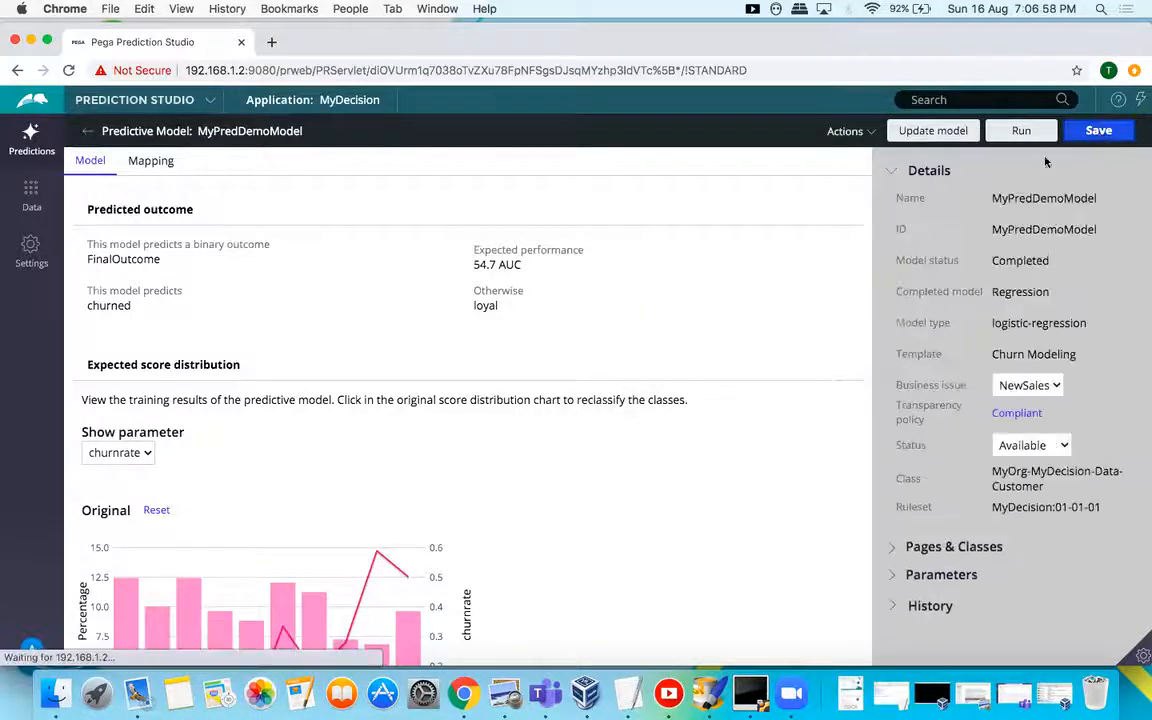
Return to the Predictions overview and view the sort options for the models.
click(88, 135)
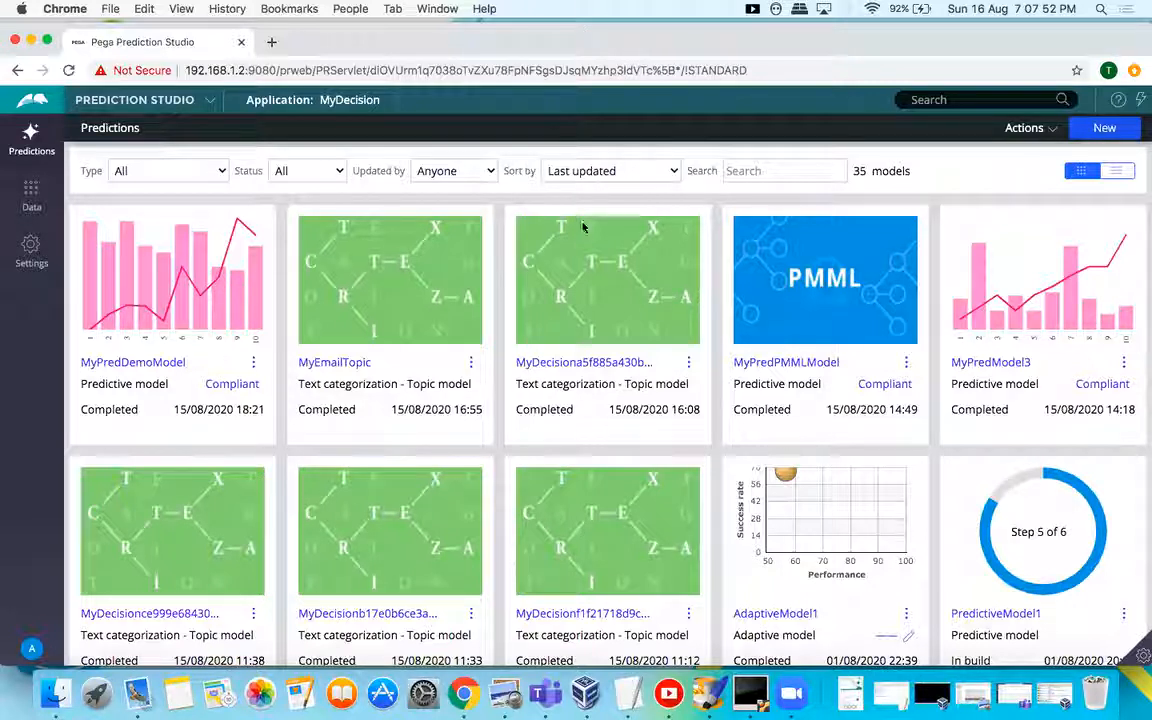
click(597, 171)
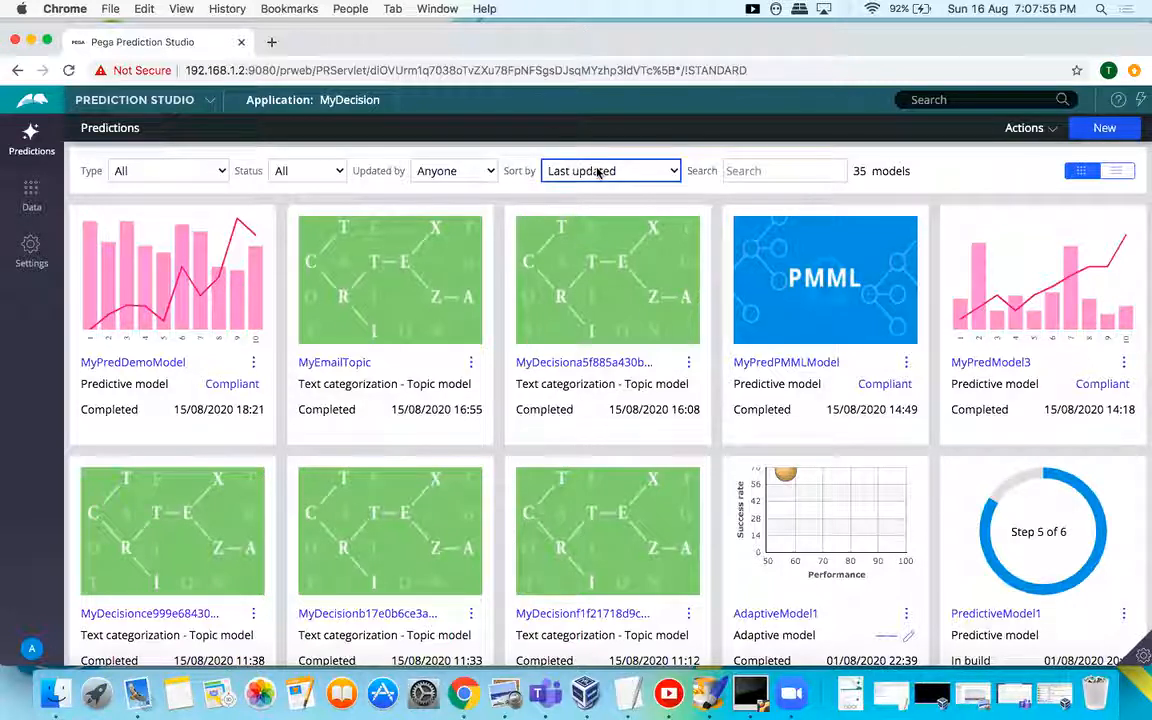
click(490, 92)
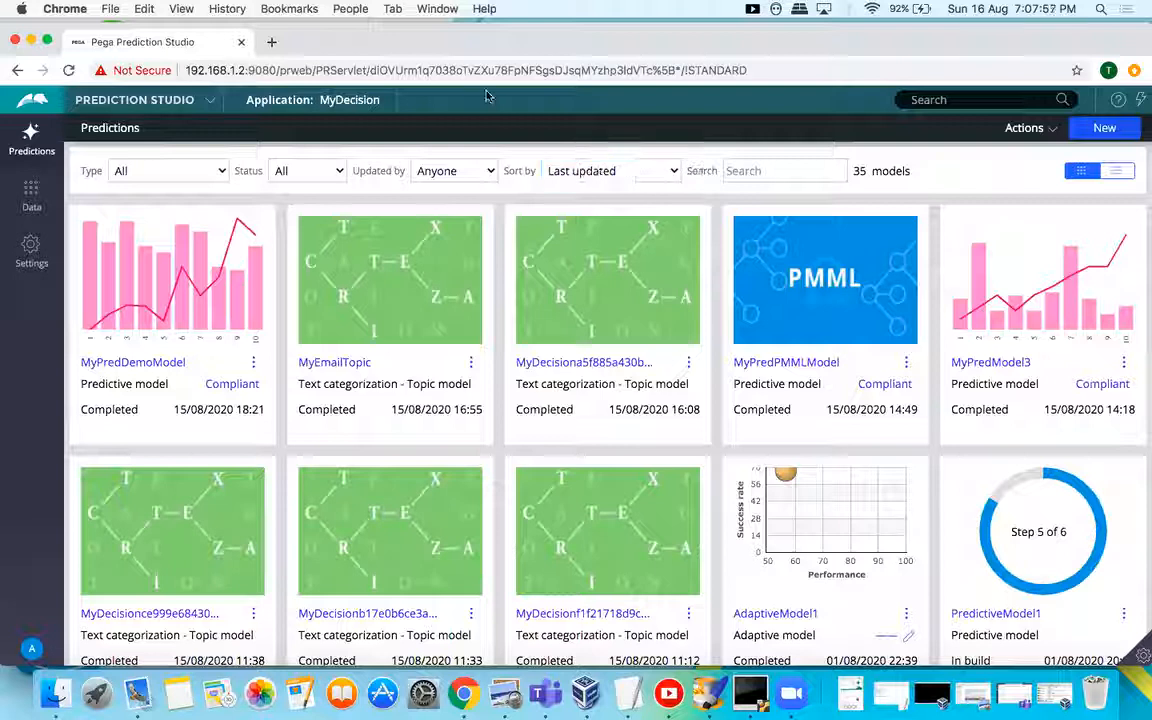